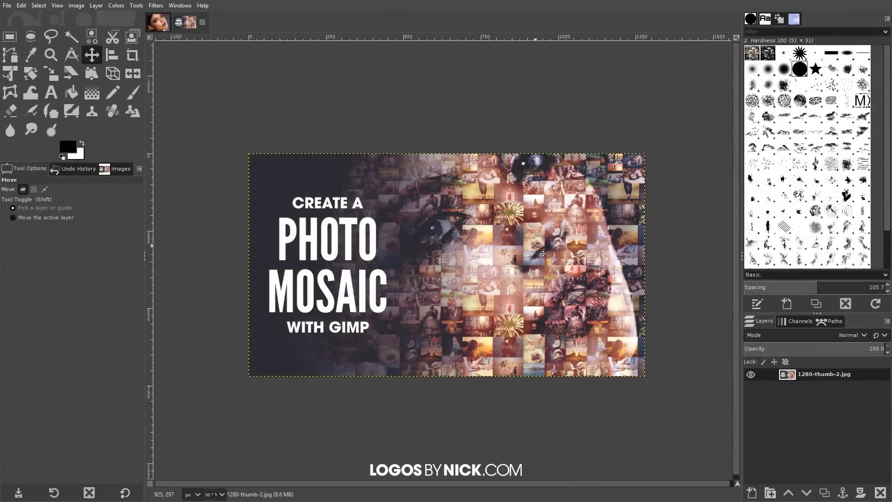
# Pan the example mosaic and glance at the Filters menu without running anything
pyautogui.moveTo(543, 254); pyautogui.dragTo(524, 255)
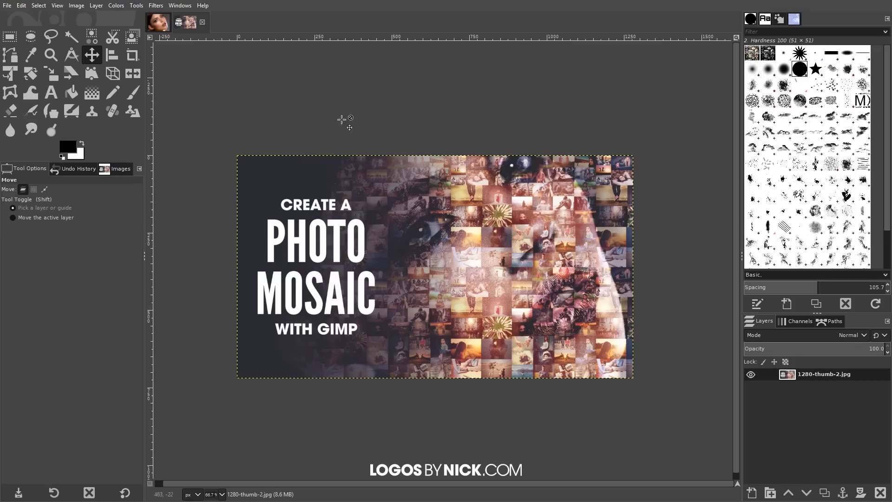
pyautogui.click(155, 7)
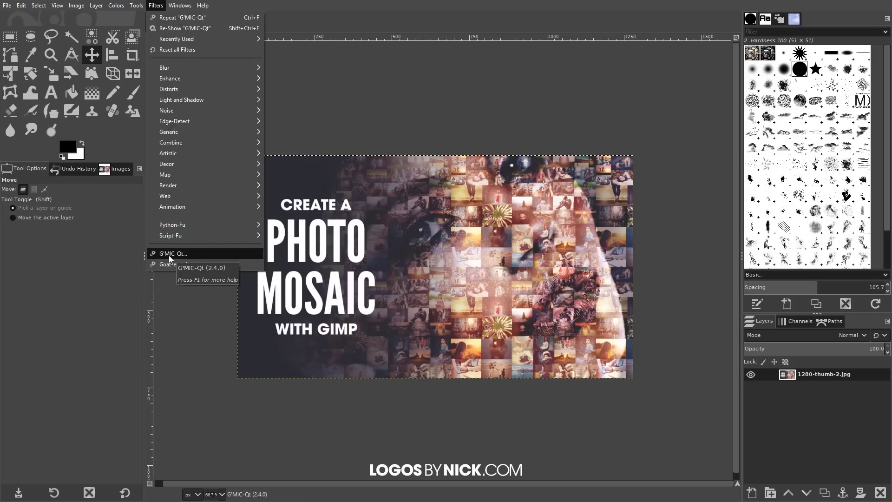
pyautogui.click(180, 5)
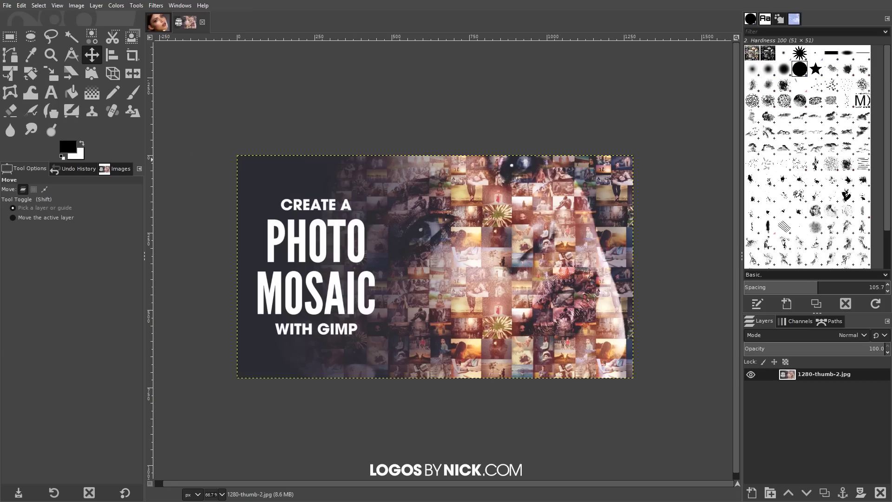
# Browse the 50 stock photos in the Photos folder, then minimize it and show portrait.jpg
pyautogui.hotkey('alt', 'Tab')
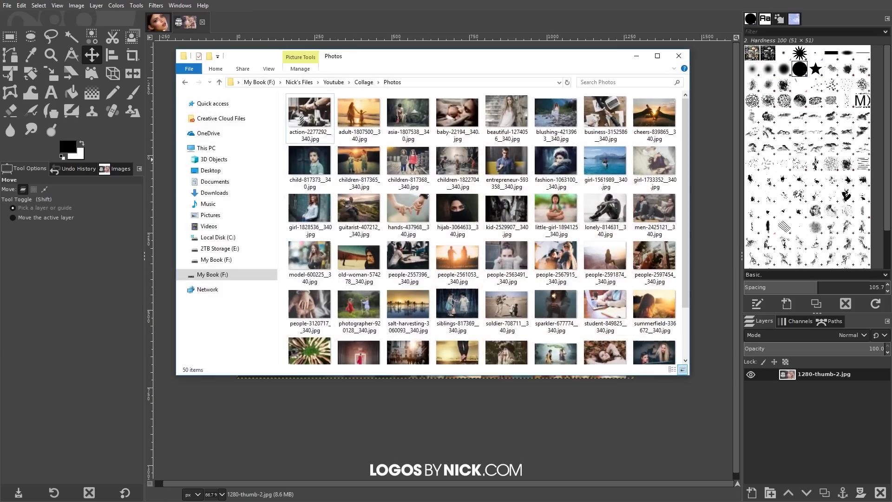
pyautogui.moveTo(514, 58); pyautogui.dragTo(521, 74)
pyautogui.scroll(-1, 599, 219)
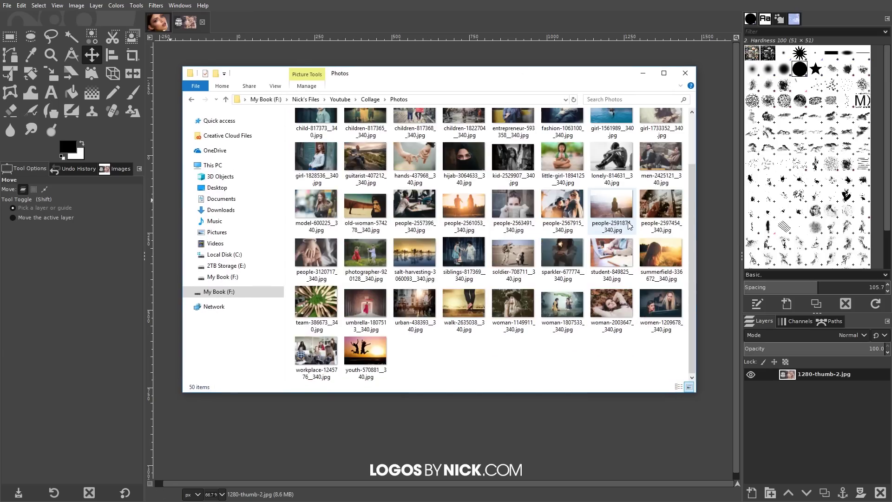
pyautogui.scroll(1, 524, 335)
pyautogui.scroll(-2, 514, 231)
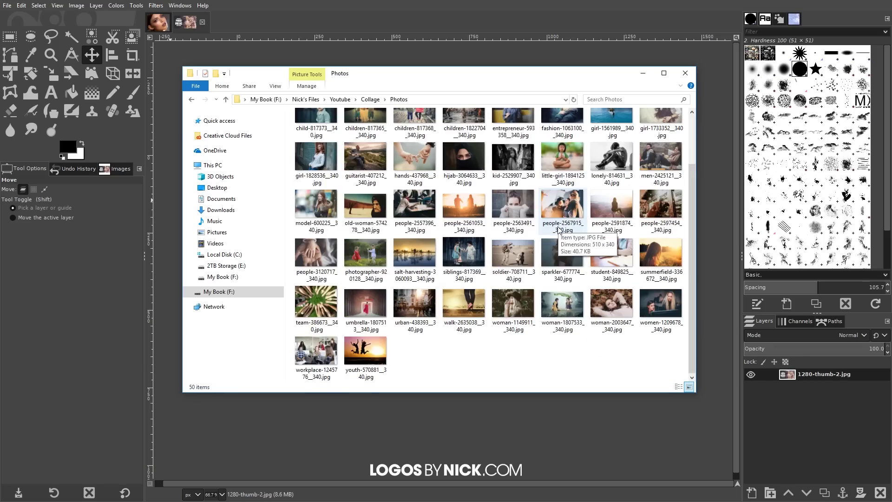
pyautogui.scroll(1, 513, 255)
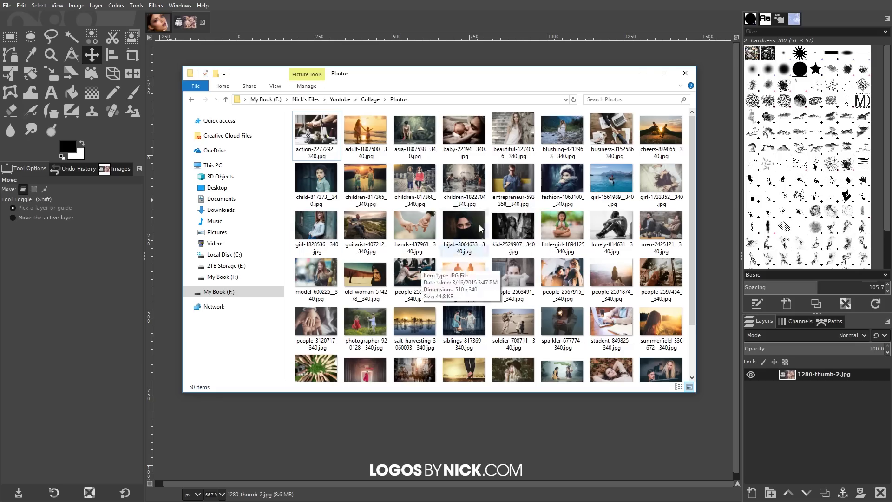
pyautogui.scroll(-2, 548, 194)
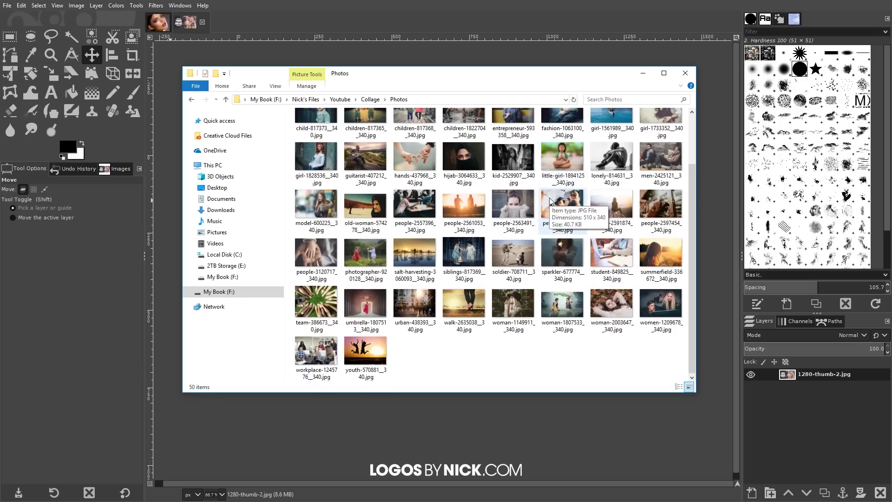
pyautogui.scroll(1, 553, 198)
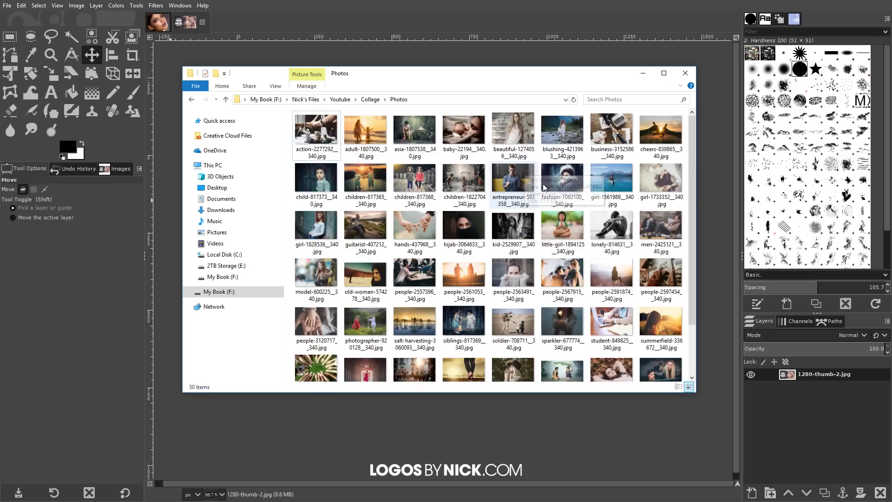
pyautogui.scroll(-1, 581, 182)
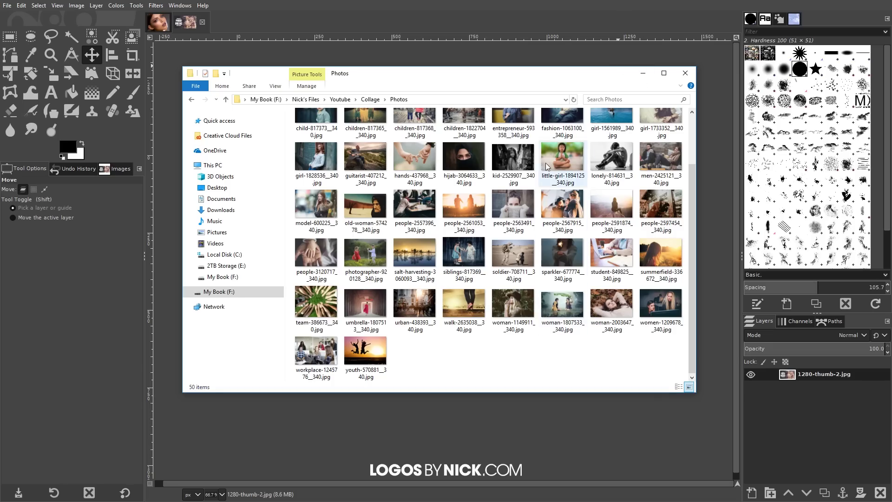
pyautogui.scroll(2, 546, 166)
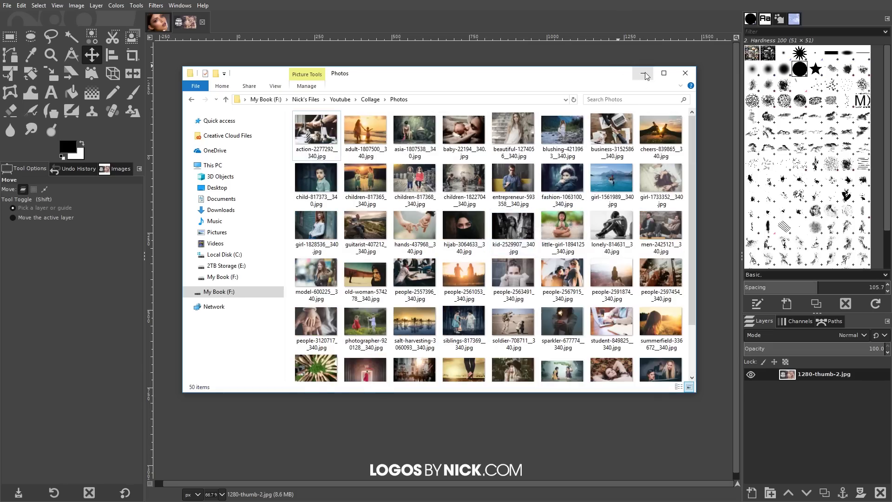
pyautogui.click(645, 75)
pyautogui.click(164, 28)
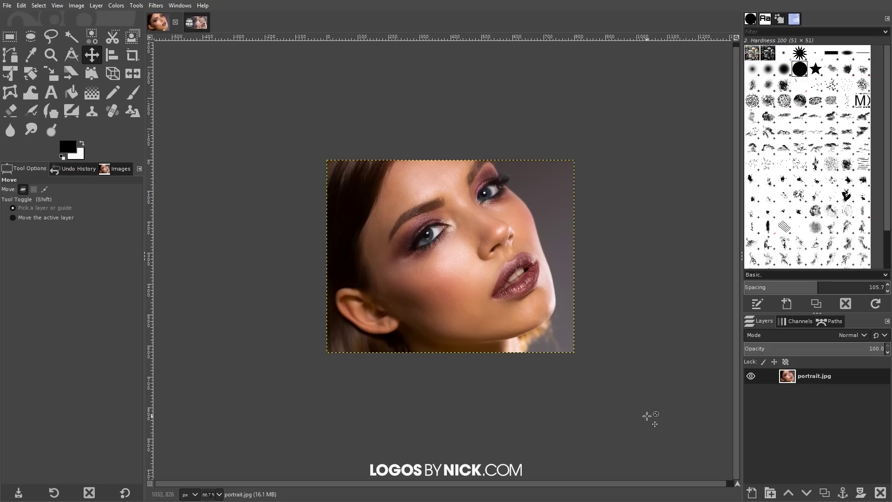
# Create a new blank white 1280 × 720 px image and zoom out to fit it
pyautogui.click(196, 23)
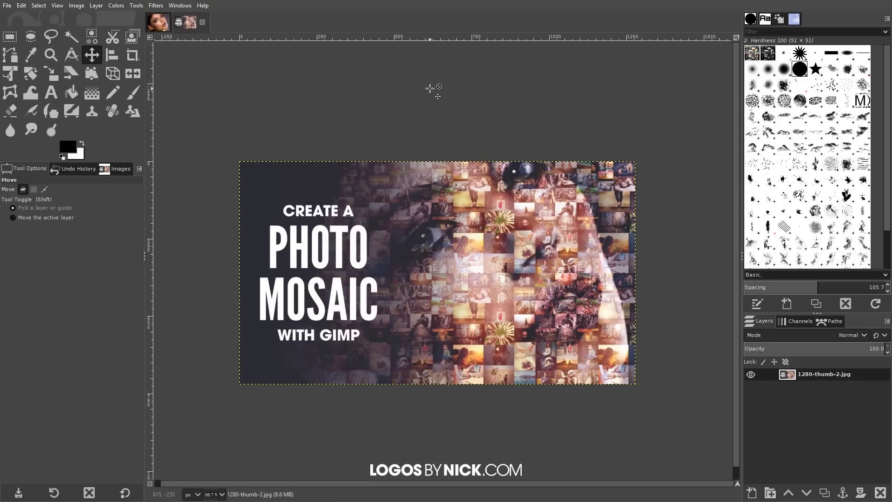
pyautogui.click(8, 6)
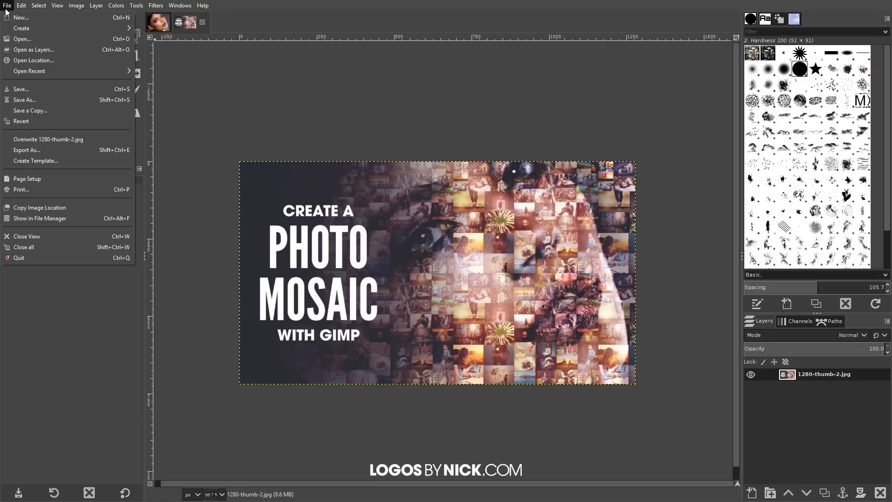
pyautogui.click(28, 16)
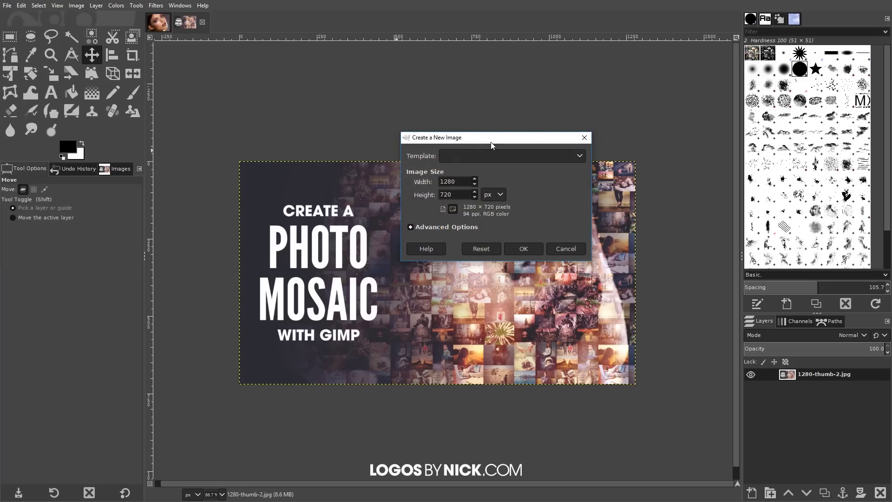
pyautogui.moveTo(492, 139); pyautogui.dragTo(477, 131)
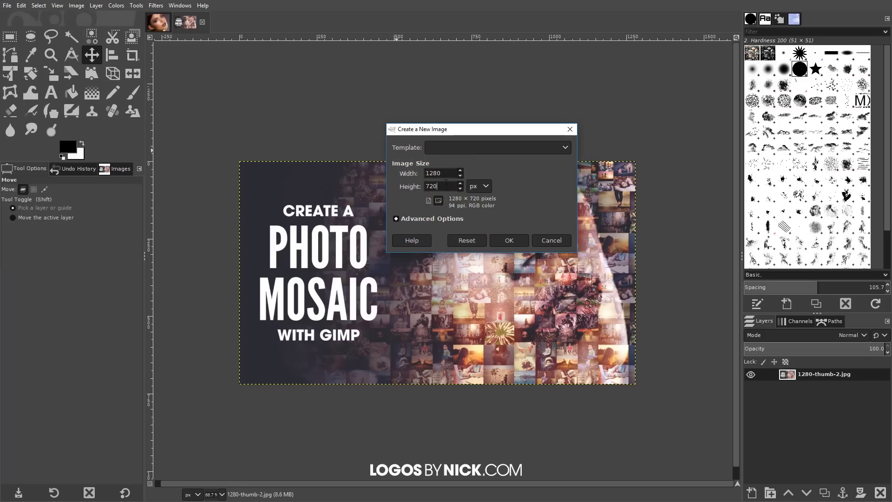
pyautogui.click(508, 241)
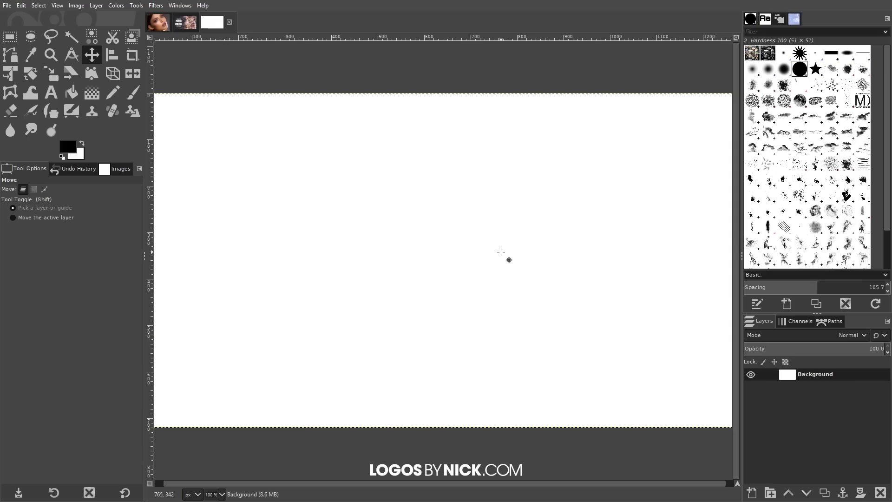
pyautogui.scroll(-1, 502, 252)
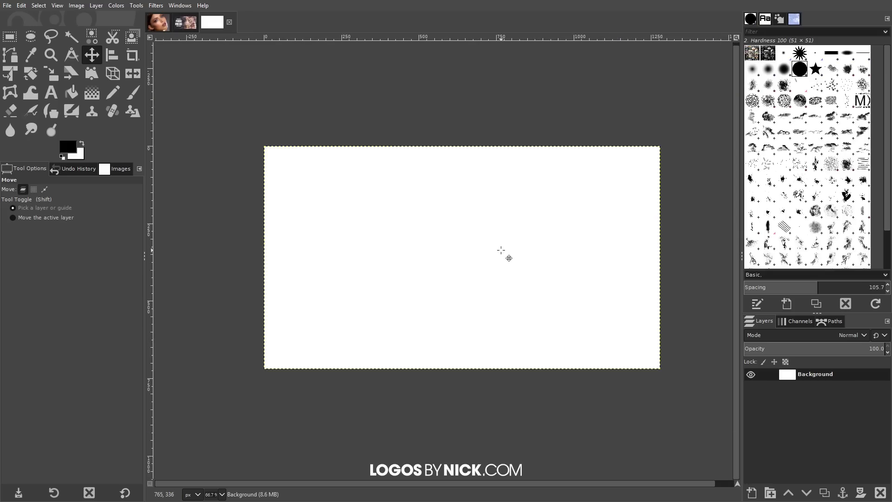
# Open all Photos folder images, from action to youth-570881__340.jpg, as layers
pyautogui.click(7, 5)
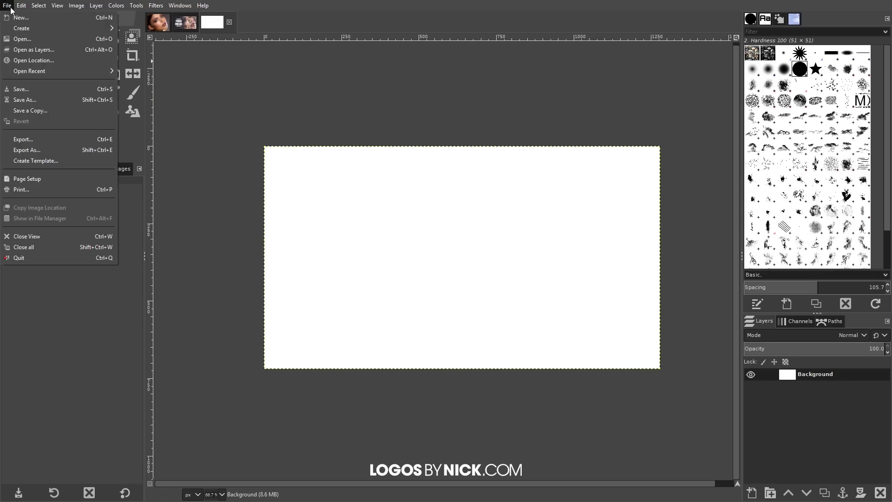
pyautogui.click(42, 50)
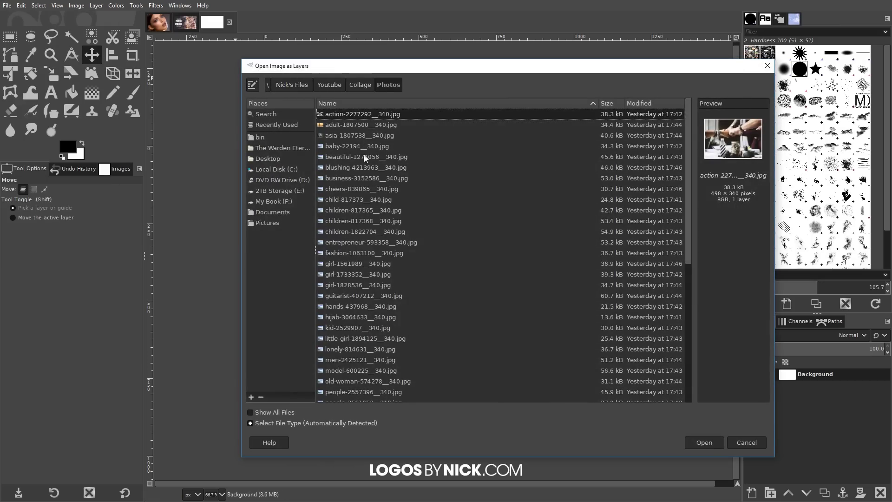
pyautogui.scroll(-5, 384, 209)
pyautogui.scroll(6, 389, 228)
pyautogui.scroll(-5, 390, 218)
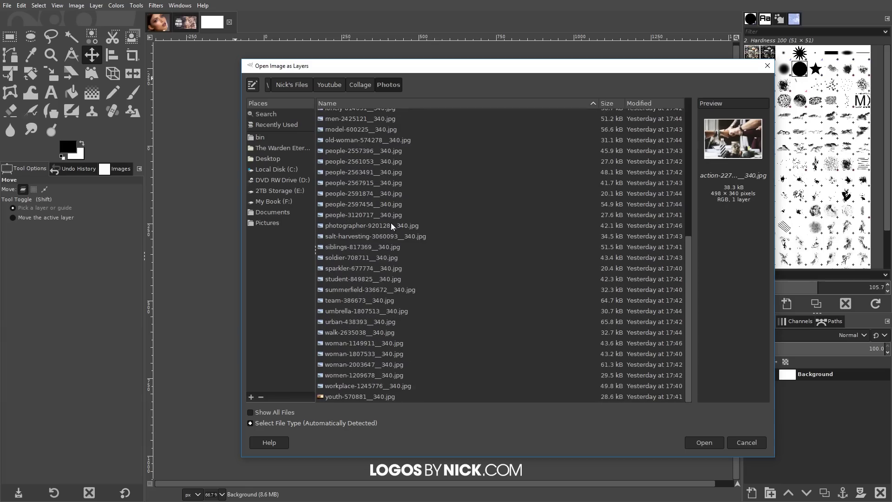
pyautogui.click(367, 397)
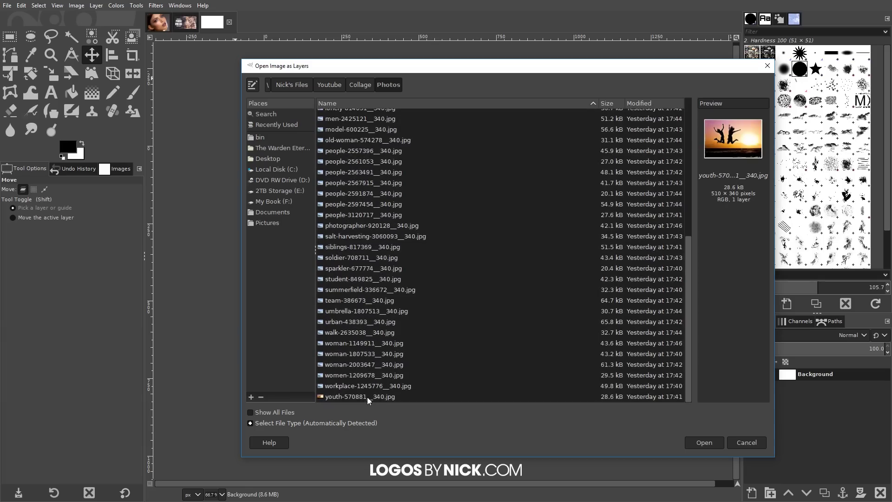
pyautogui.scroll(5, 399, 261)
pyautogui.scroll(-5, 400, 233)
pyautogui.click(704, 443)
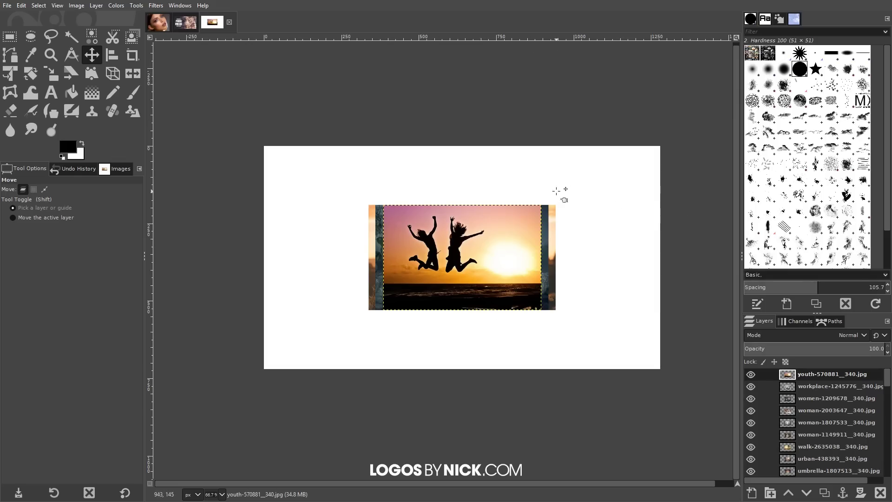
# Run G'MIC-Qt Arrays & Tiles > Montage on all layers, output as a new image
pyautogui.moveTo(564, 193); pyautogui.dragTo(513, 205)
pyautogui.click(156, 6)
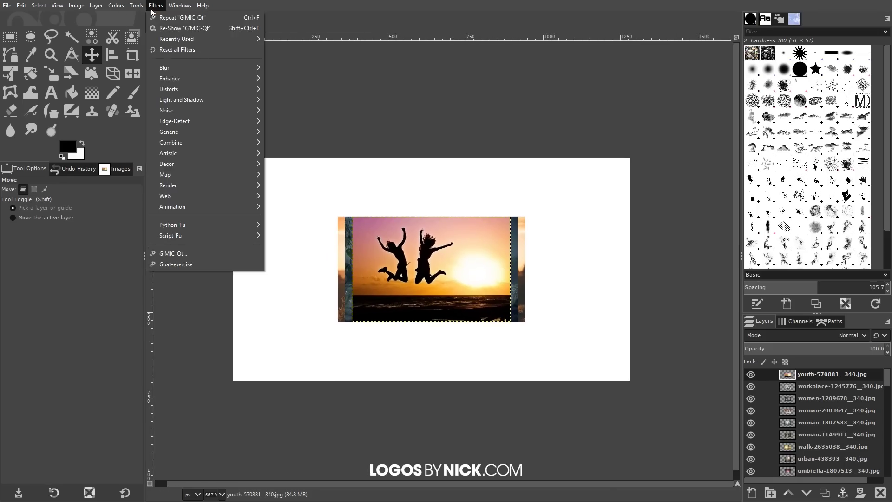
pyautogui.click(190, 252)
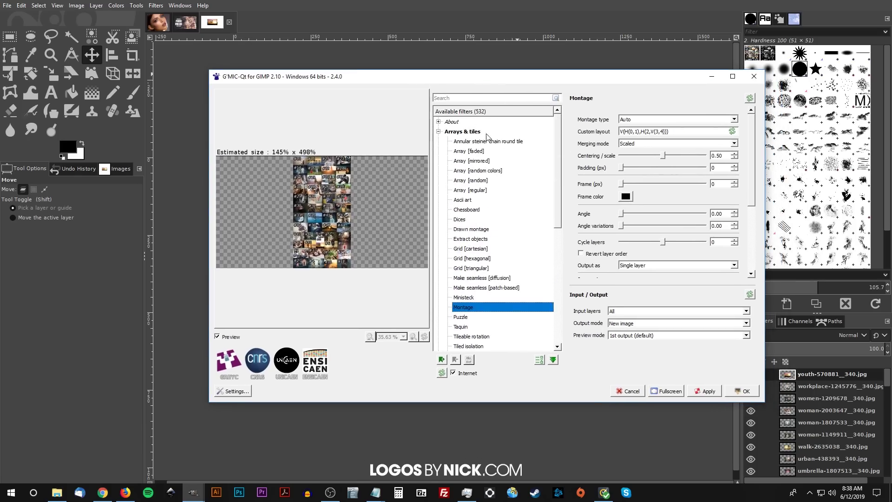
pyautogui.moveTo(557, 138); pyautogui.dragTo(563, 175)
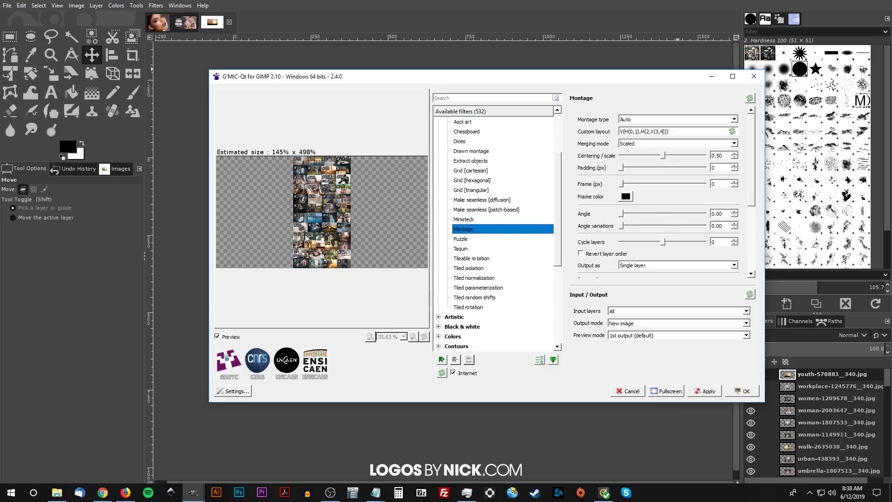
pyautogui.click(741, 391)
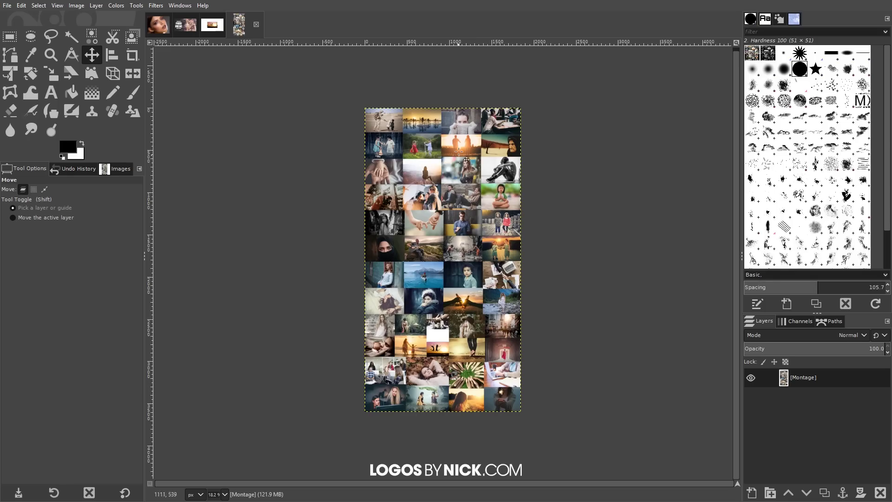
pyautogui.click(213, 27)
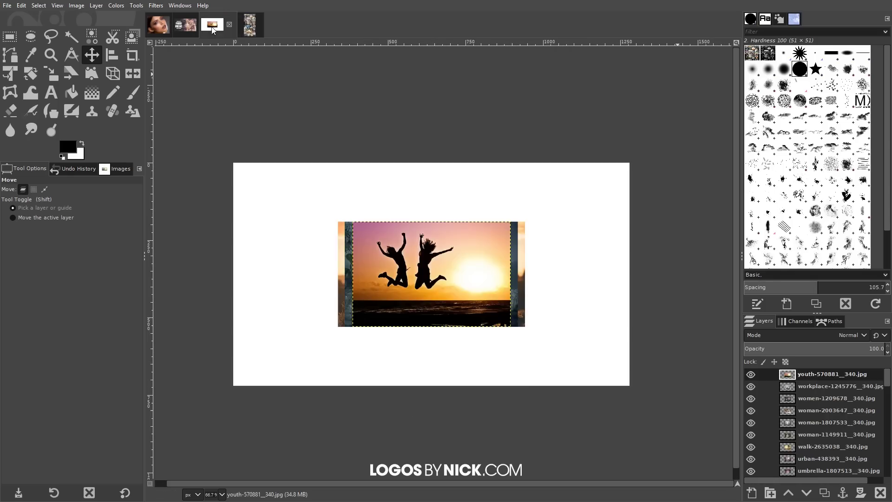
pyautogui.scroll(-10, 834, 393)
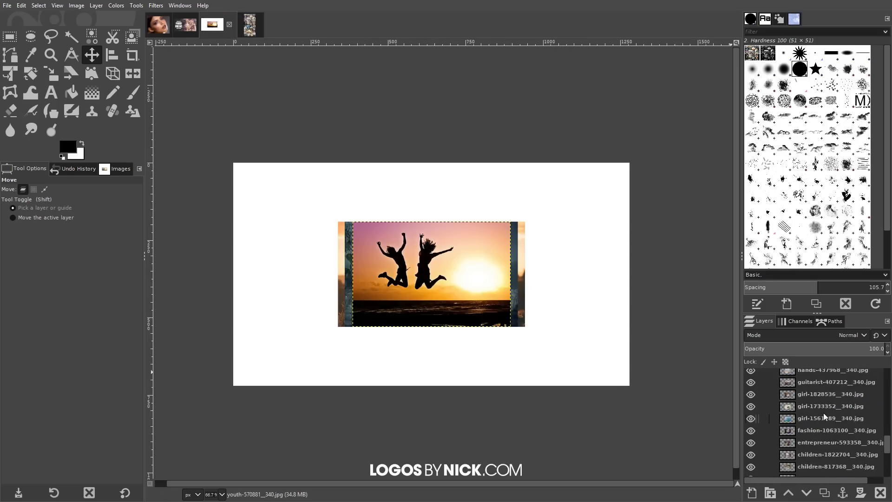
pyautogui.scroll(10, 825, 412)
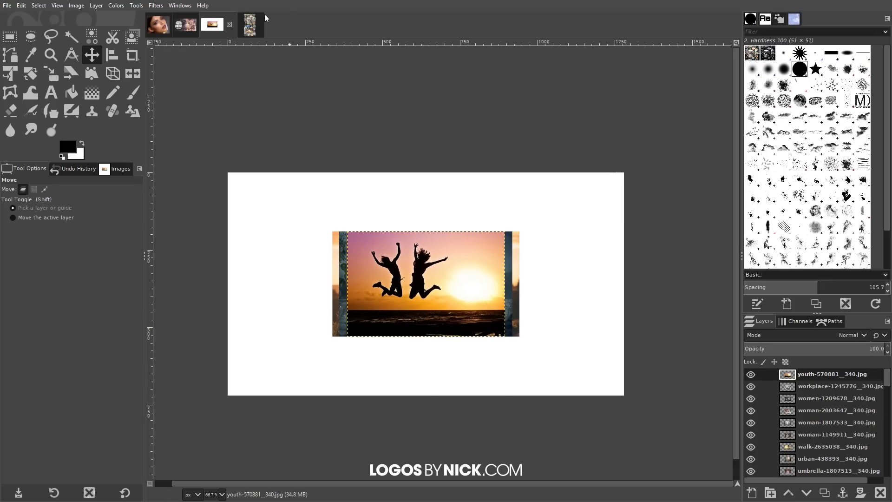
pyautogui.click(251, 24)
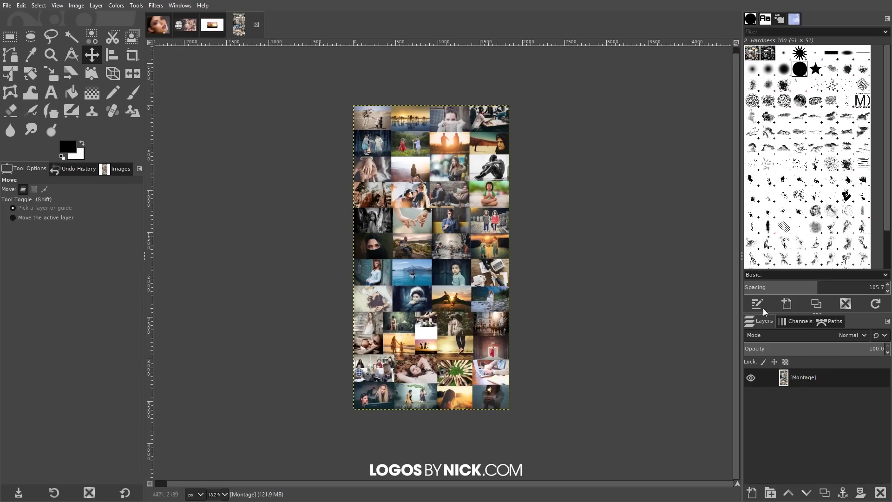
pyautogui.moveTo(507, 215); pyautogui.dragTo(482, 223)
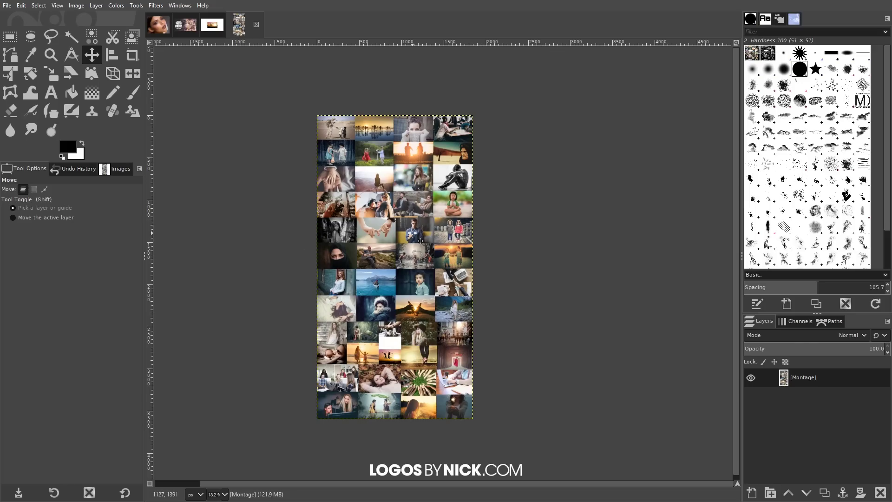
pyautogui.scroll(-2, 421, 240)
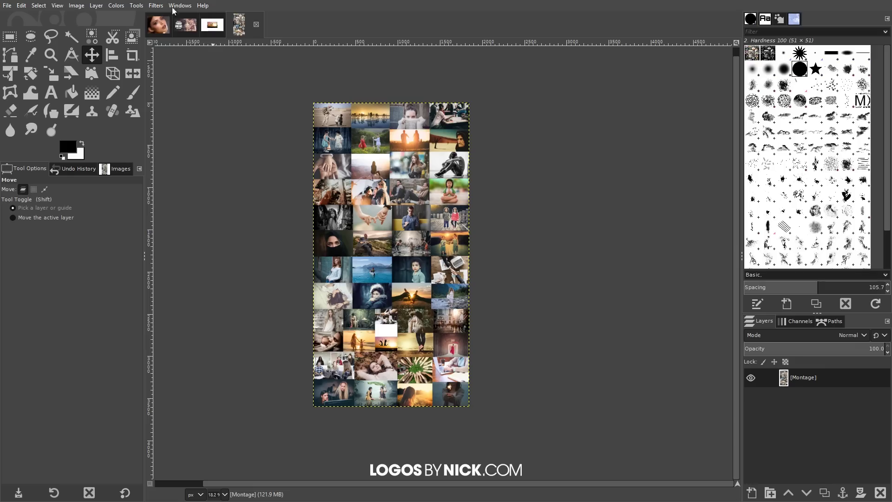
# Duplicate the [Montage] layer repeatedly until the copies reach [Montage] copy #8
pyautogui.click(156, 5)
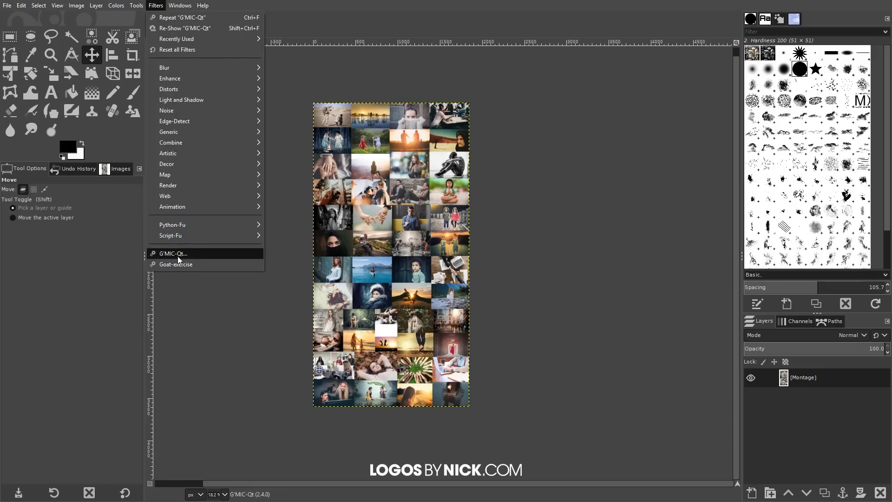
pyautogui.click(156, 5)
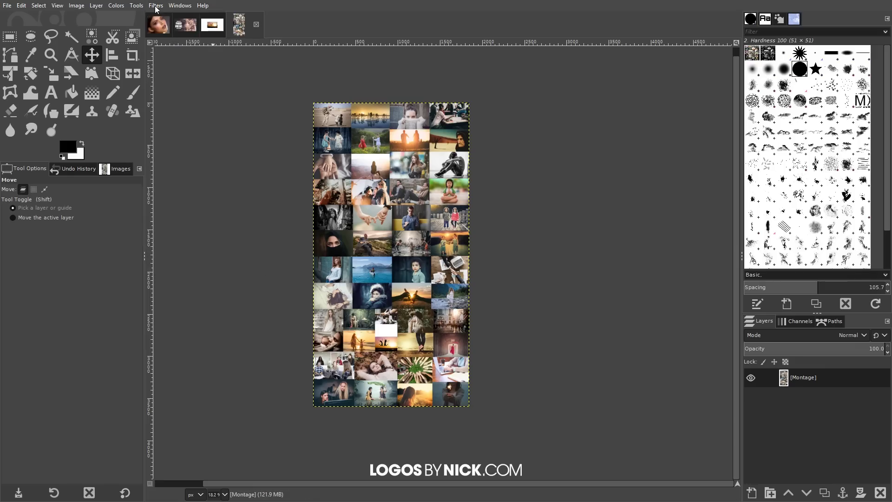
pyautogui.click(826, 496)
pyautogui.click(826, 496)
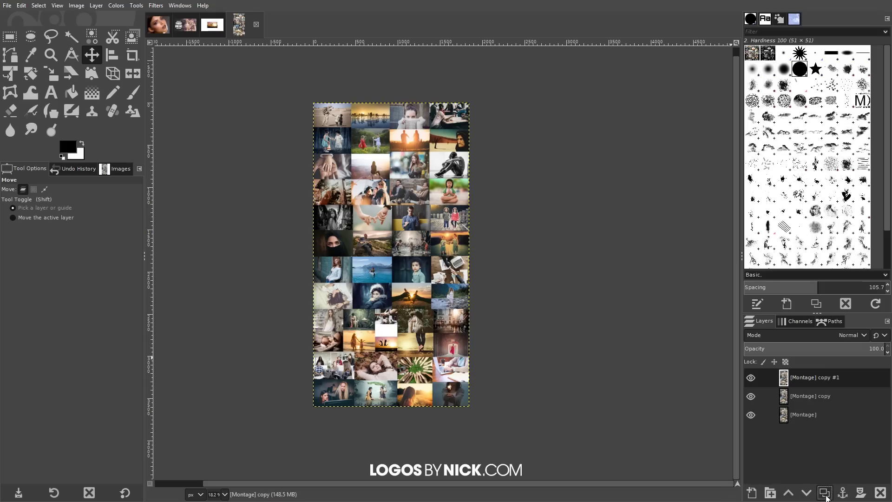
pyautogui.click(826, 496)
pyautogui.click(826, 495)
pyautogui.click(826, 495)
pyautogui.click(827, 496)
pyautogui.click(826, 495)
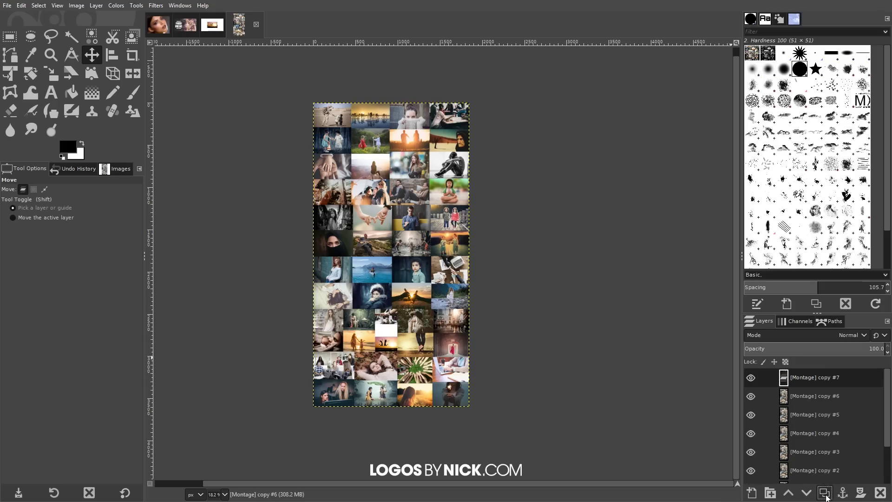
pyautogui.click(826, 495)
pyautogui.click(826, 495)
pyautogui.scroll(-4, 824, 405)
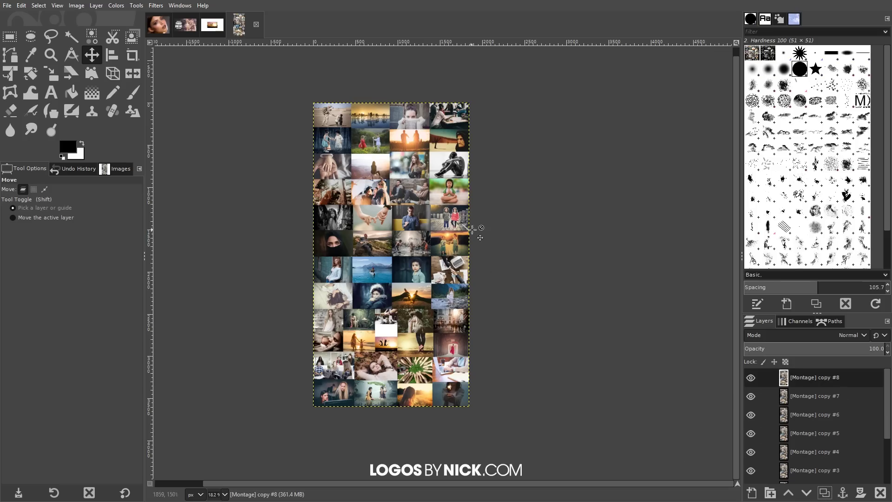
pyautogui.hscroll(2, 470, 234)
pyautogui.scroll(1, 470, 235)
# Run G'MIC Montage on all nine montage layers, output as a new wide image
pyautogui.click(152, 5)
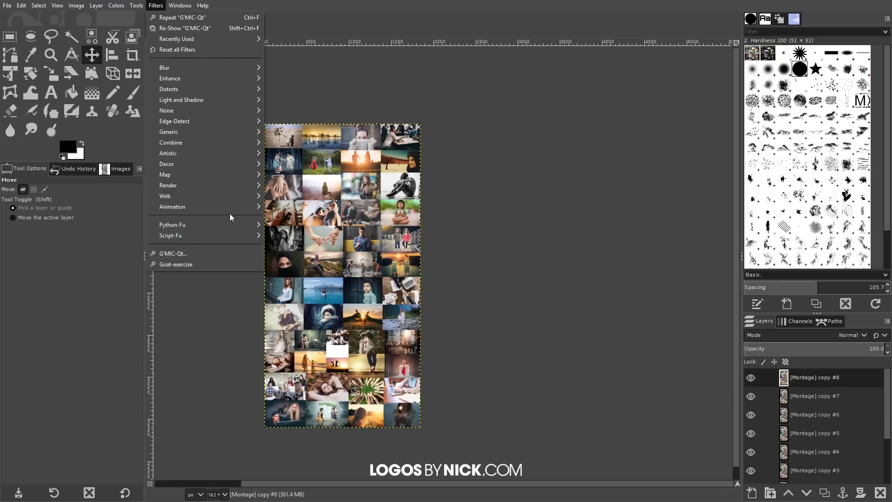
pyautogui.click(213, 249)
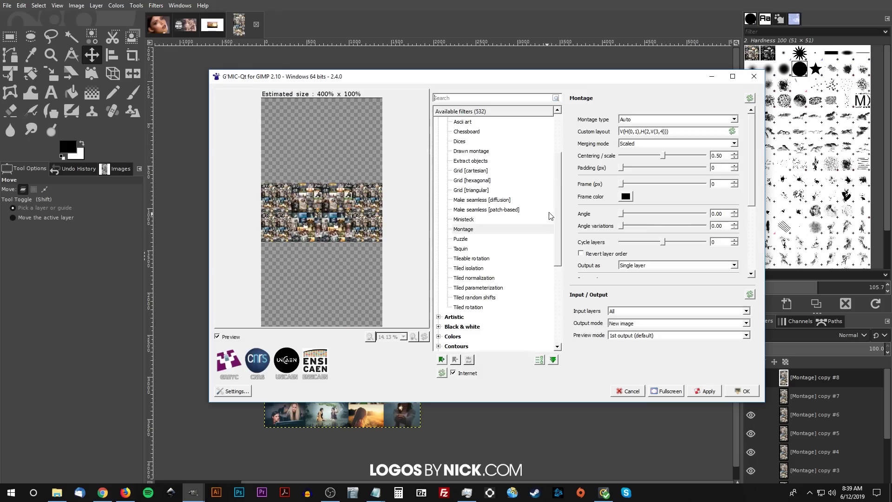
pyautogui.click(744, 392)
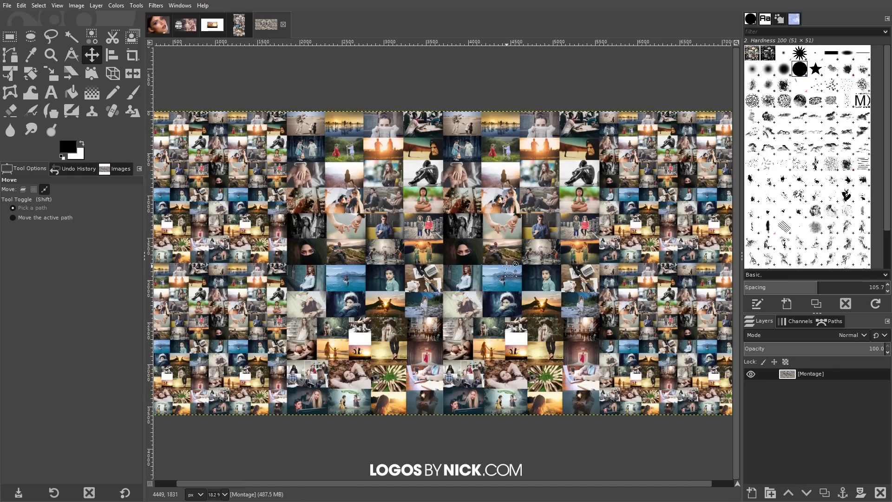
# Copy the whole visible wide montage with Edit > Copy Visible
pyautogui.keyDown('ctrl'); pyautogui.scroll(-1, 520, 262); pyautogui.keyUp('ctrl')
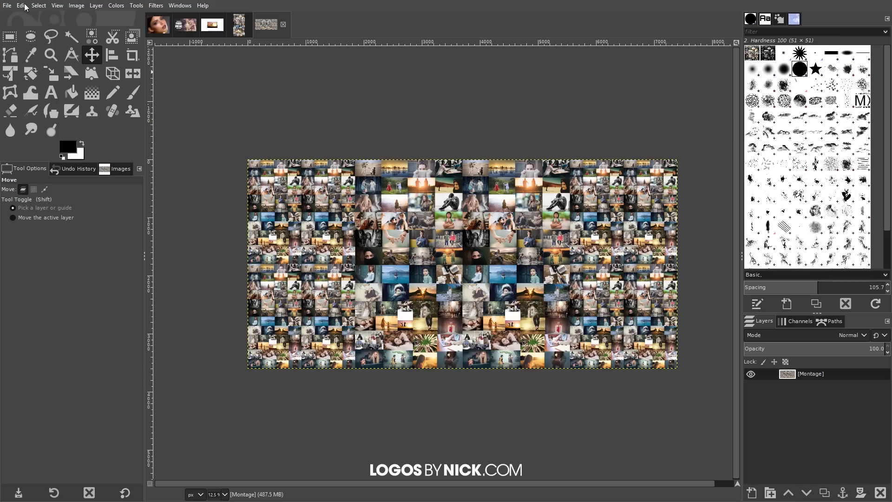
pyautogui.click(21, 6)
pyautogui.click(48, 89)
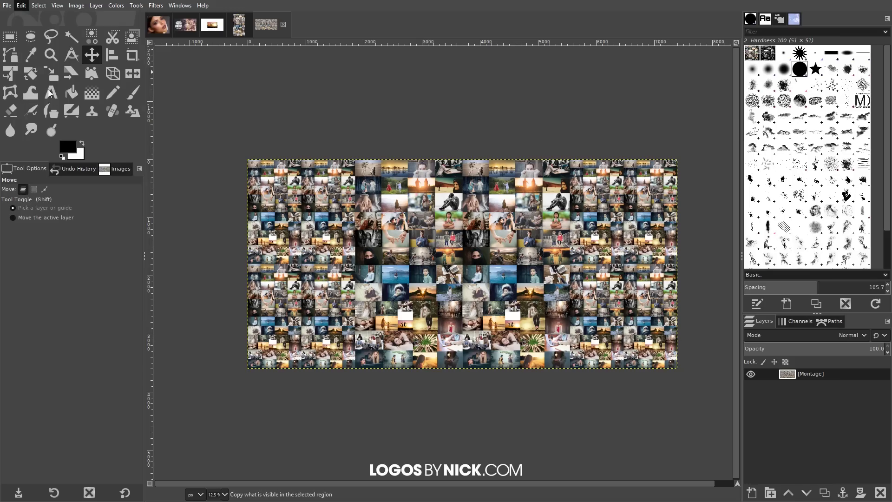
# Paste the montage into portrait.jpg as a new layer
pyautogui.click(163, 23)
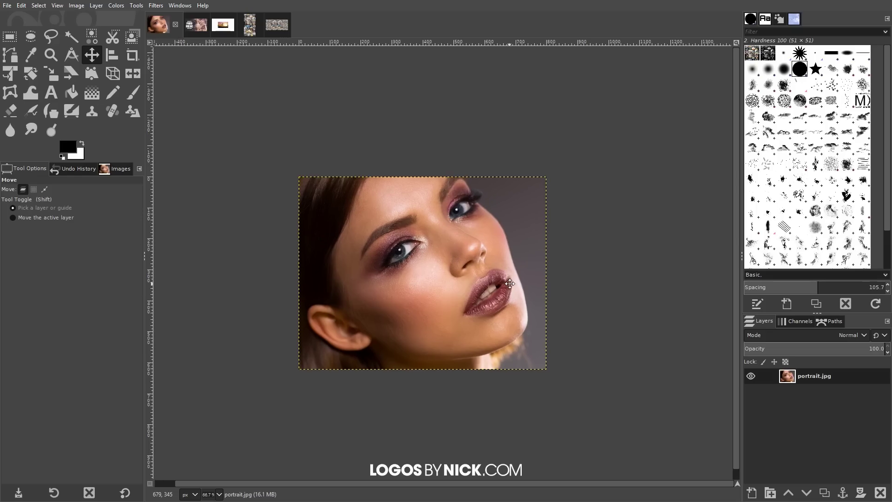
pyautogui.click(22, 5)
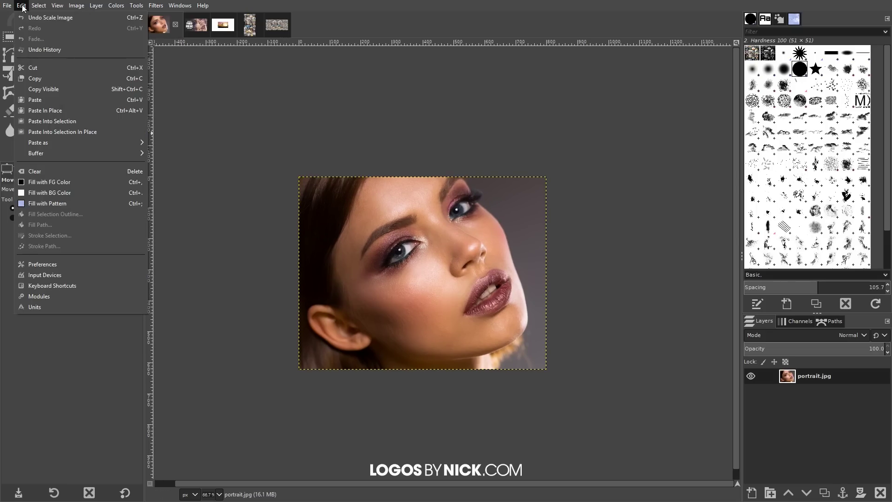
pyautogui.moveTo(99, 140)
pyautogui.click(170, 142)
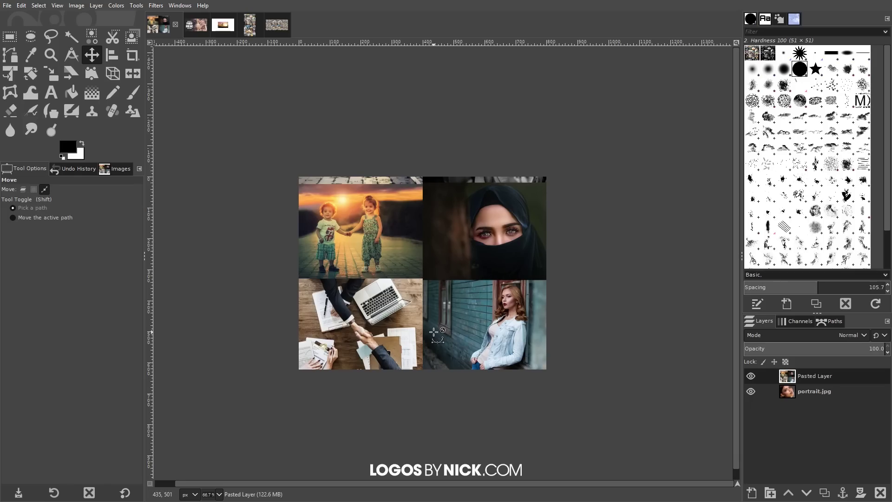
# Align the Pasted Layer's left and top edges to the portrait image
pyautogui.scroll(-6, 434, 332)
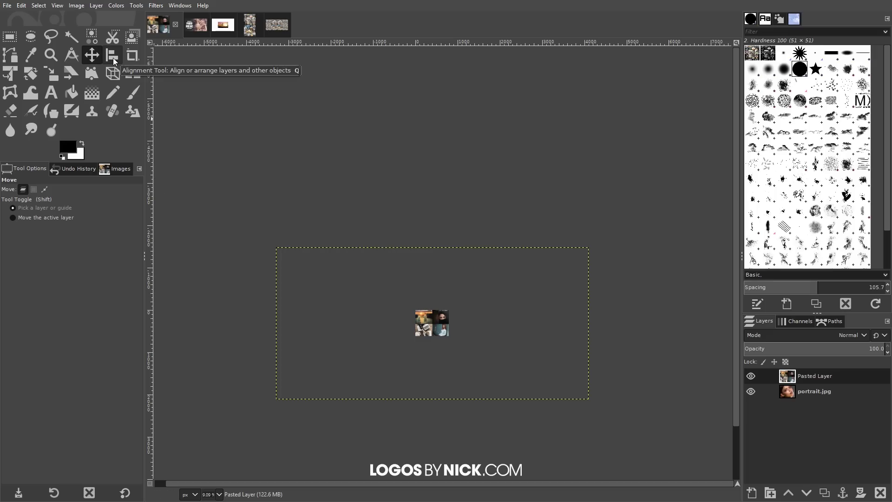
pyautogui.click(113, 56)
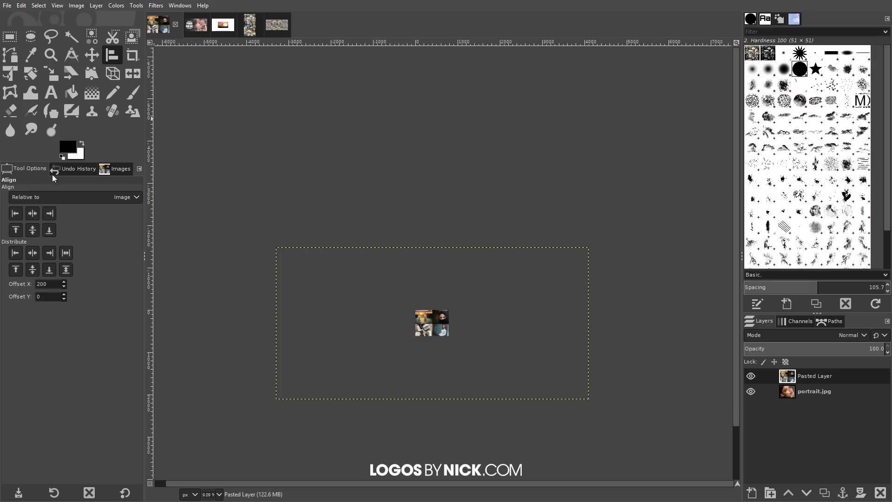
pyautogui.click(40, 199)
pyautogui.click(31, 198)
pyautogui.click(434, 326)
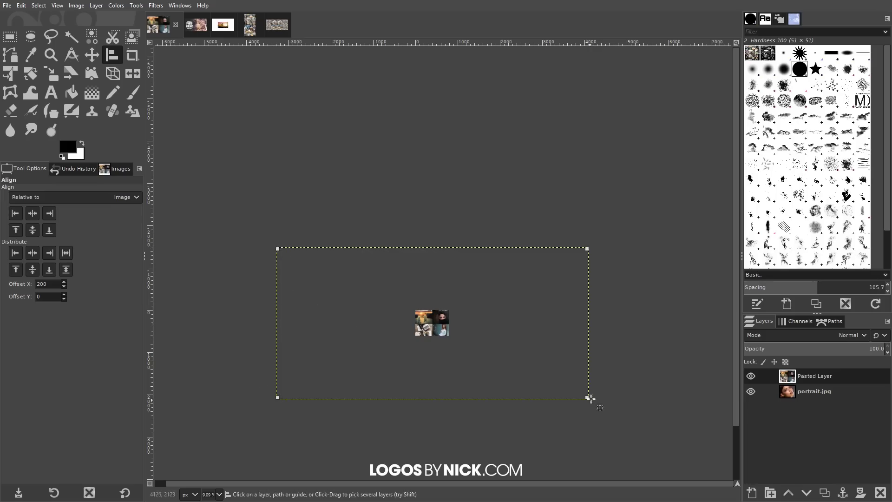
pyautogui.click(16, 214)
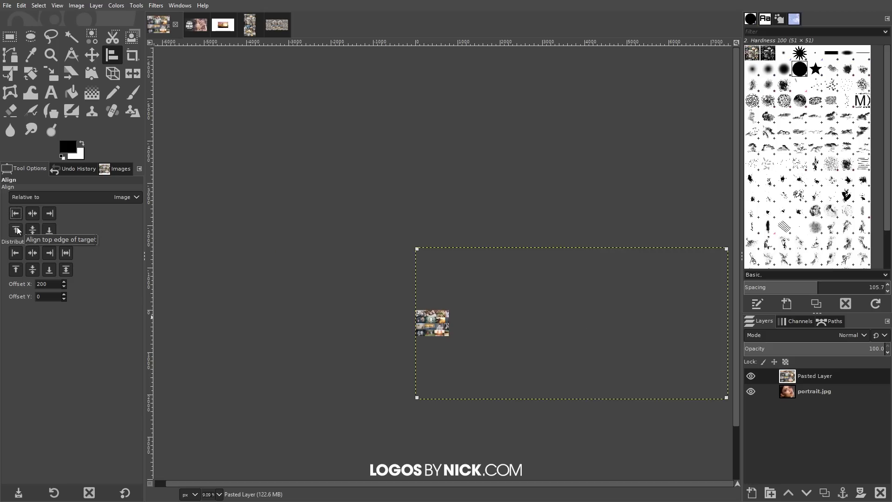
pyautogui.click(17, 229)
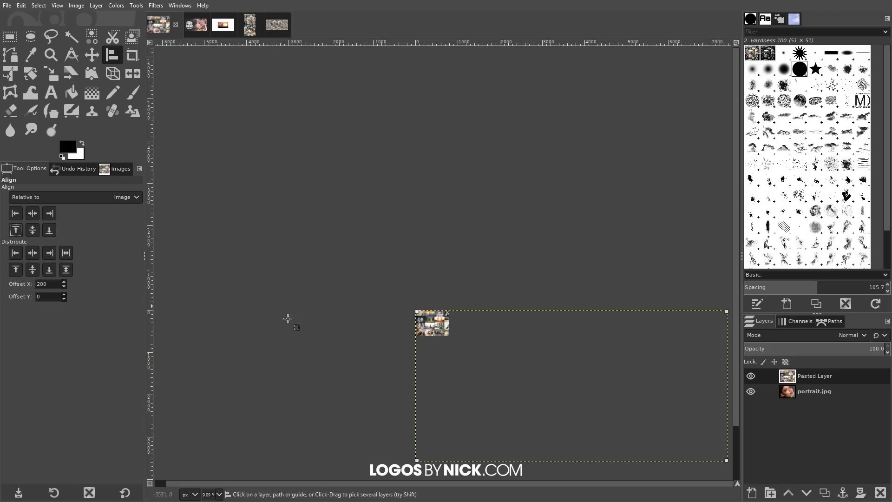
pyautogui.moveTo(505, 357); pyautogui.dragTo(457, 327)
pyautogui.moveTo(546, 370); pyautogui.dragTo(494, 333)
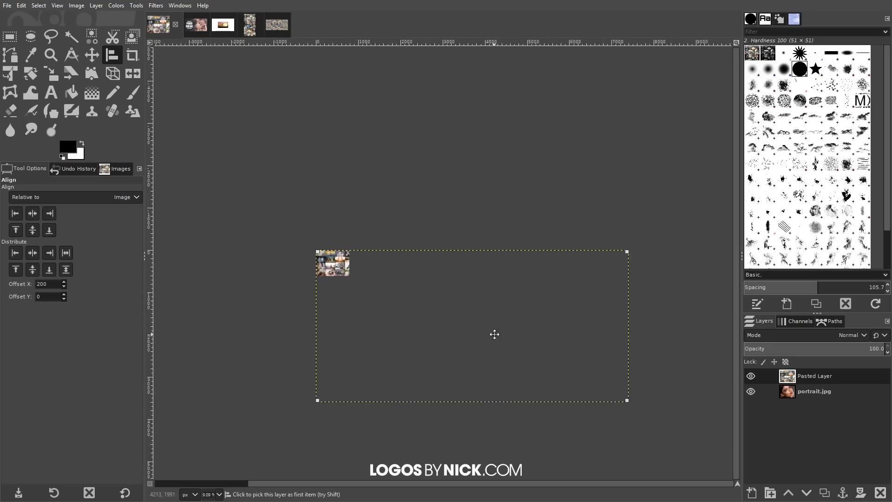
pyautogui.moveTo(468, 296); pyautogui.dragTo(427, 256)
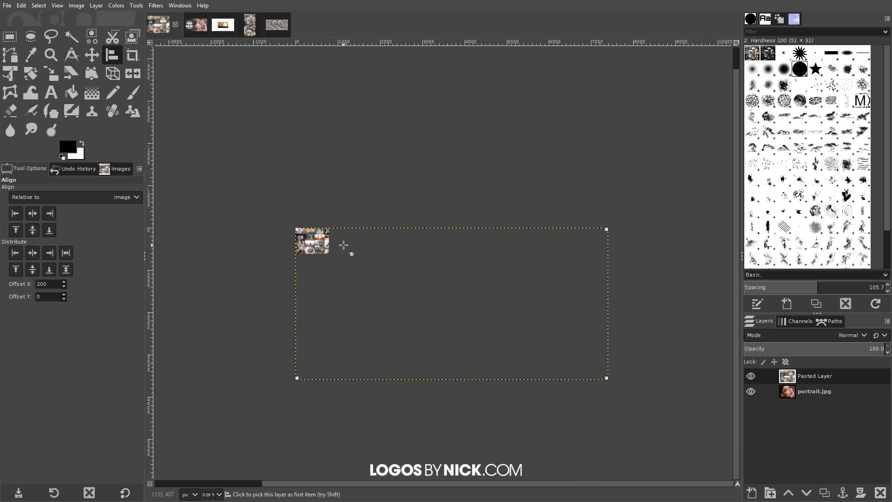
# Scale the Pasted Layer proportionally to about 17% so it matches the portrait's height
pyautogui.click(10, 73)
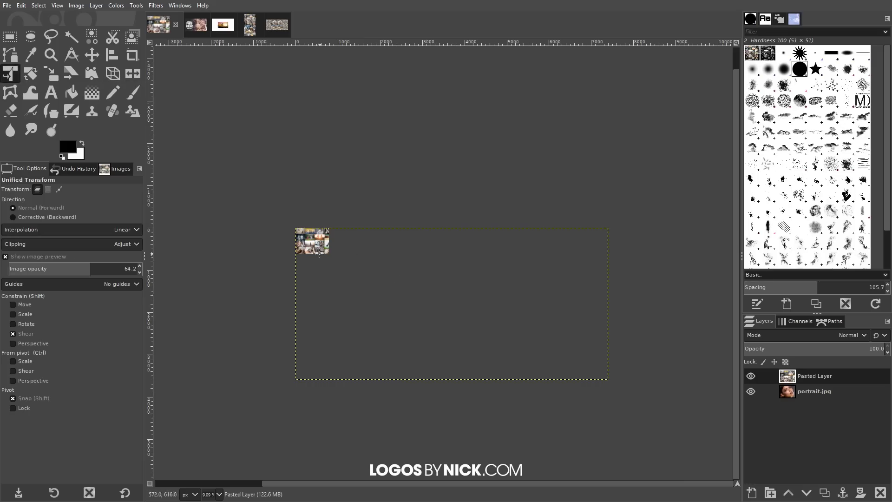
pyautogui.click(317, 237)
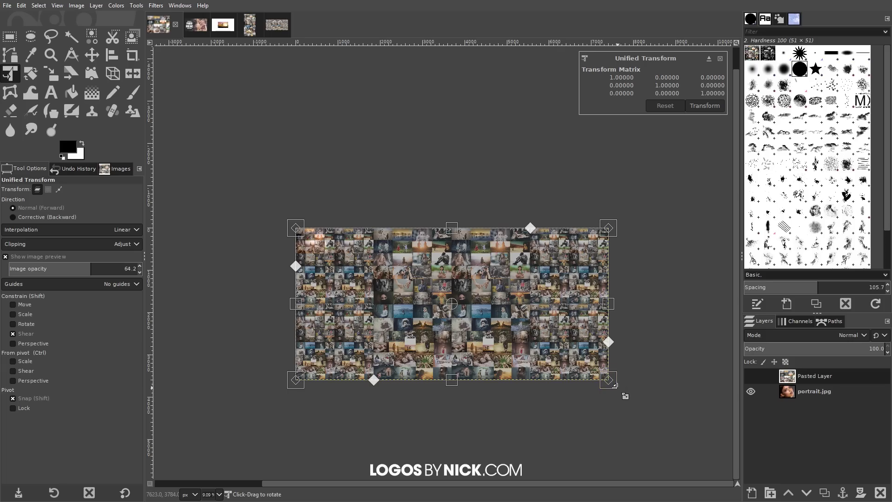
pyautogui.moveTo(620, 393); pyautogui.dragTo(369, 272)
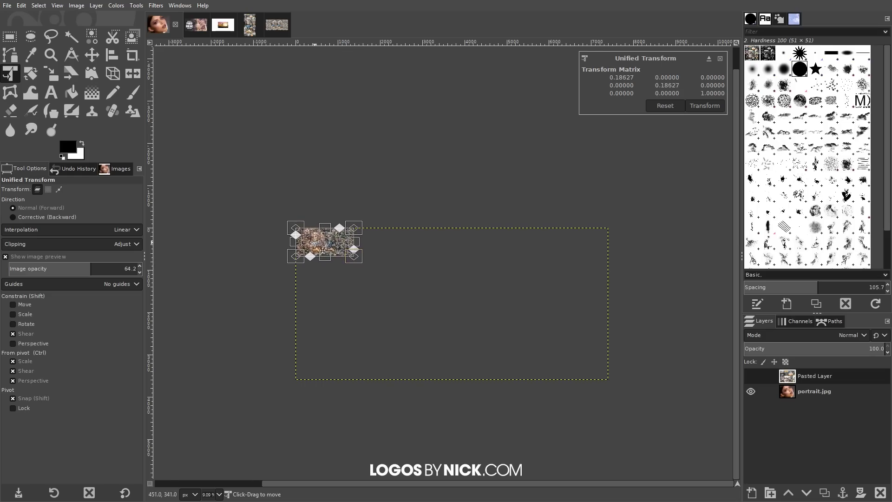
pyautogui.scroll(6, 309, 246)
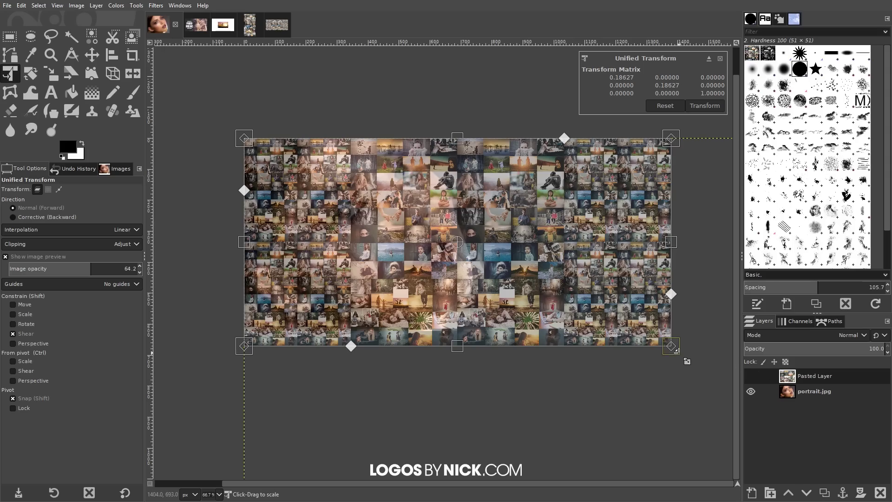
pyautogui.moveTo(672, 346)
pyautogui.mouseDown()
pyautogui.moveTo(632, 332)
pyautogui.moveTo(658, 351)
pyautogui.mouseUp()
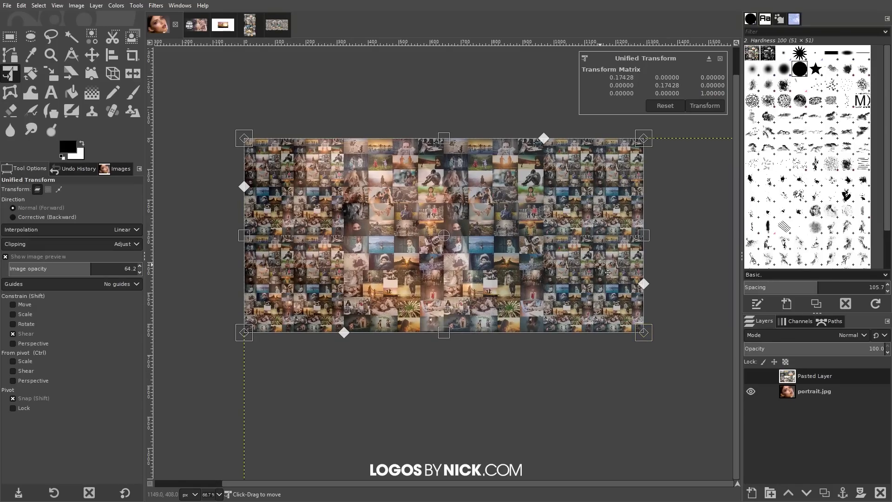
pyautogui.press('Return')
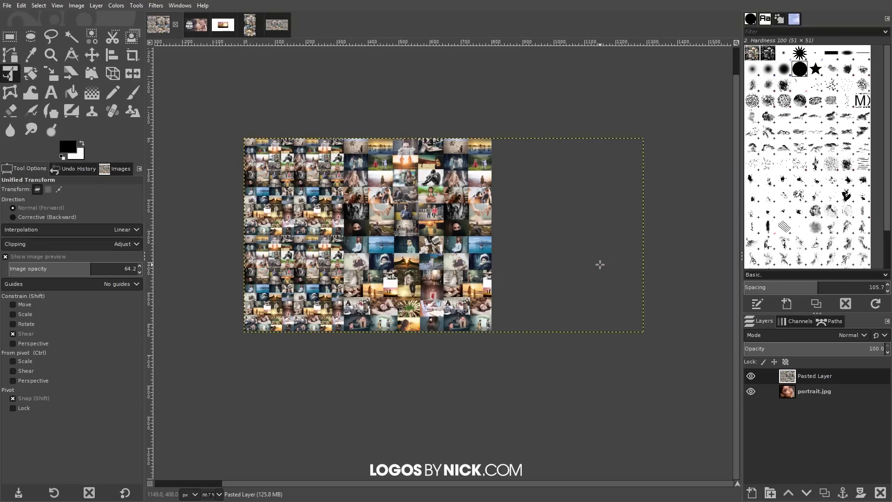
# Move the montage layer left over the portrait and set its layer mode to Overlay
pyautogui.click(92, 60)
pyautogui.moveTo(470, 218); pyautogui.dragTo(402, 212)
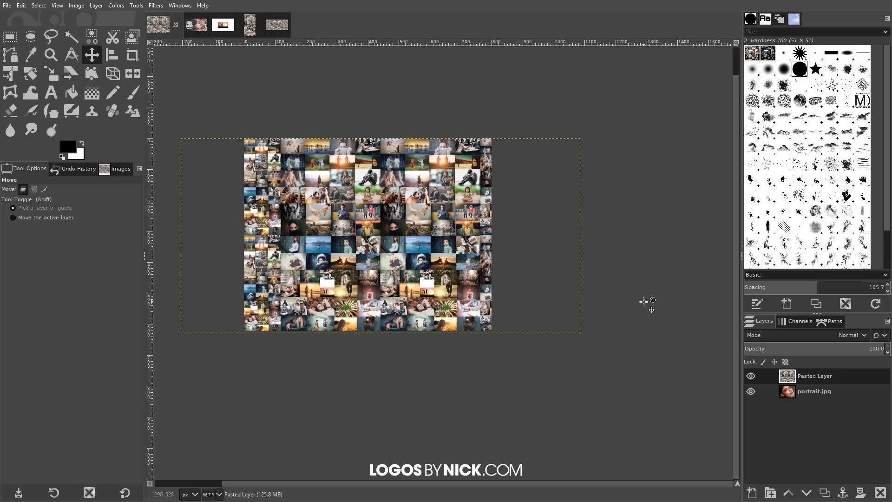
pyautogui.click(859, 335)
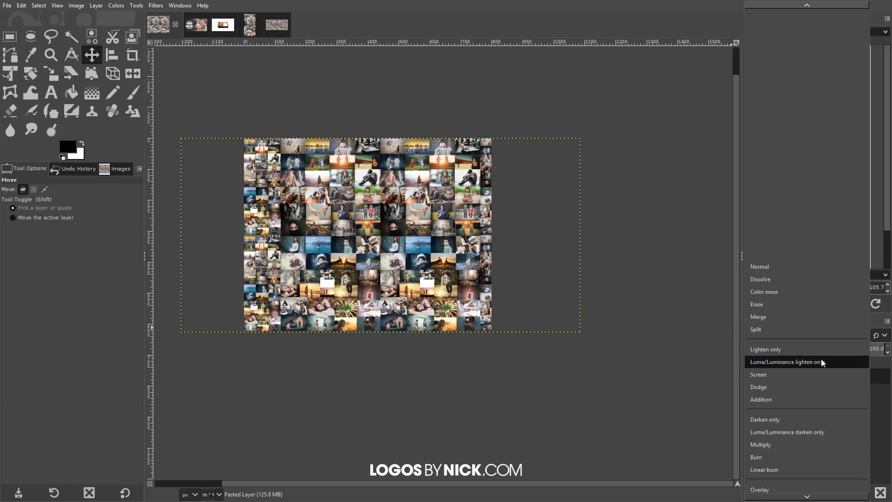
pyautogui.scroll(-3, 821, 361)
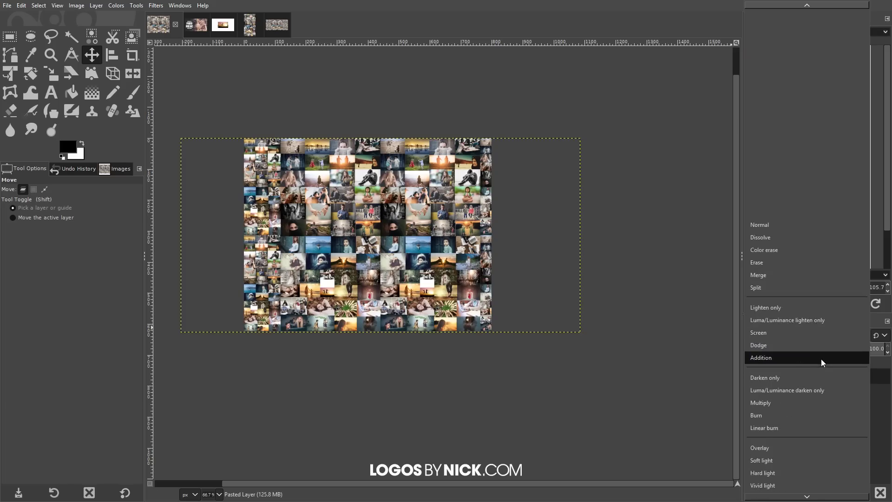
pyautogui.press('Escape')
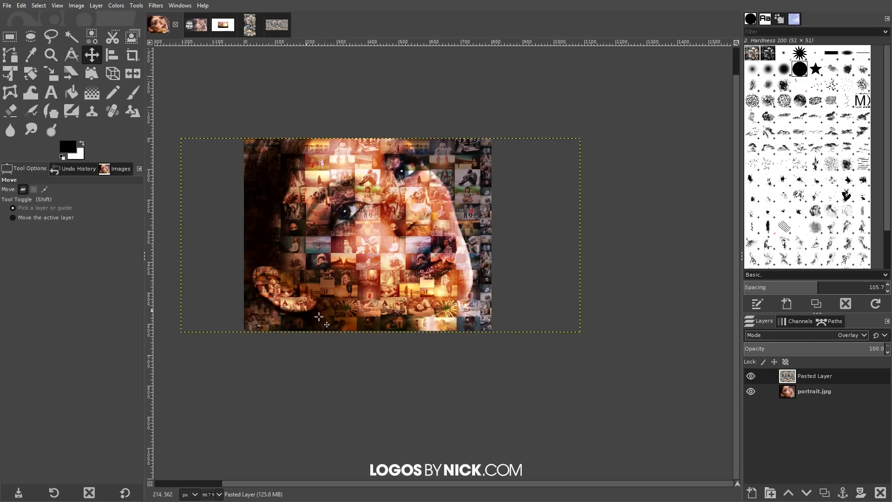
# Apply Shadows-Highlights to the portrait.jpg layer with Shadows raised to 100
pyautogui.moveTo(448, 343); pyautogui.dragTo(469, 354)
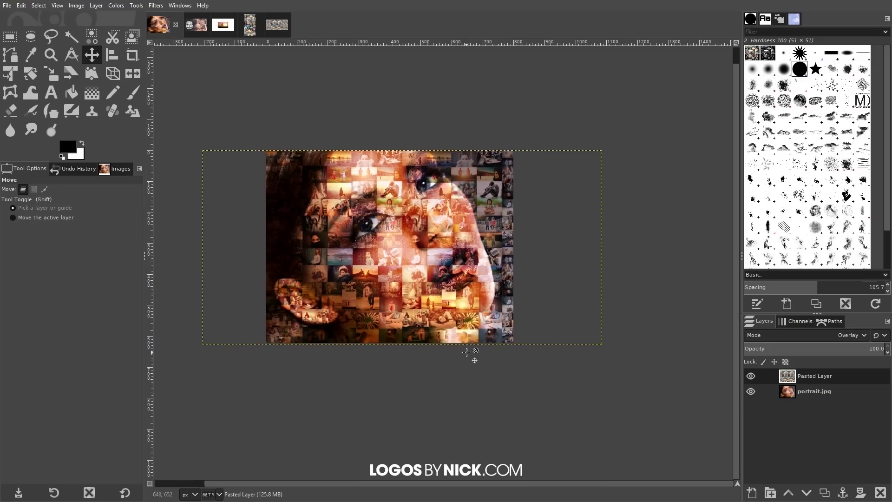
pyautogui.click(819, 391)
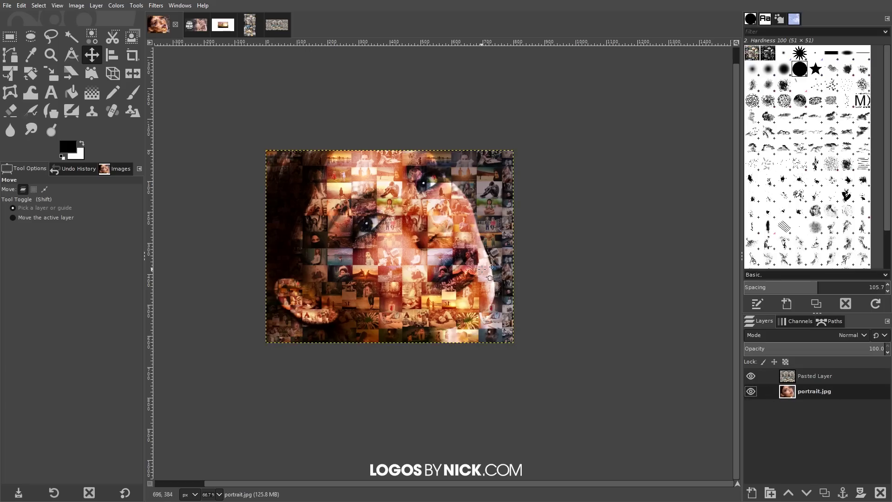
pyautogui.moveTo(483, 269); pyautogui.dragTo(460, 272)
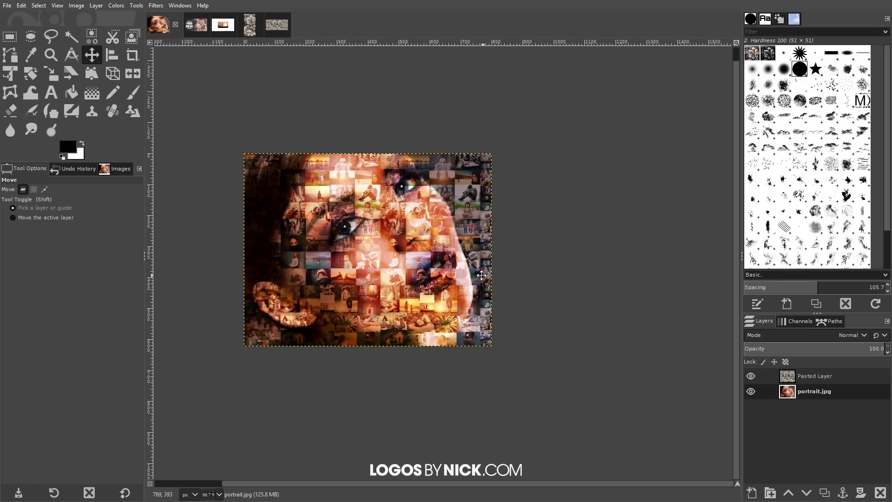
pyautogui.click(116, 6)
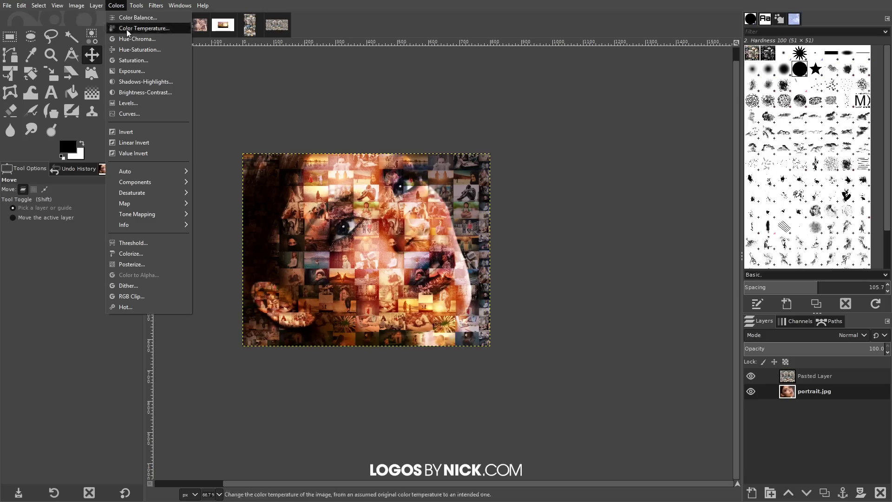
pyautogui.click(151, 83)
pyautogui.moveTo(526, 121); pyautogui.dragTo(625, 133)
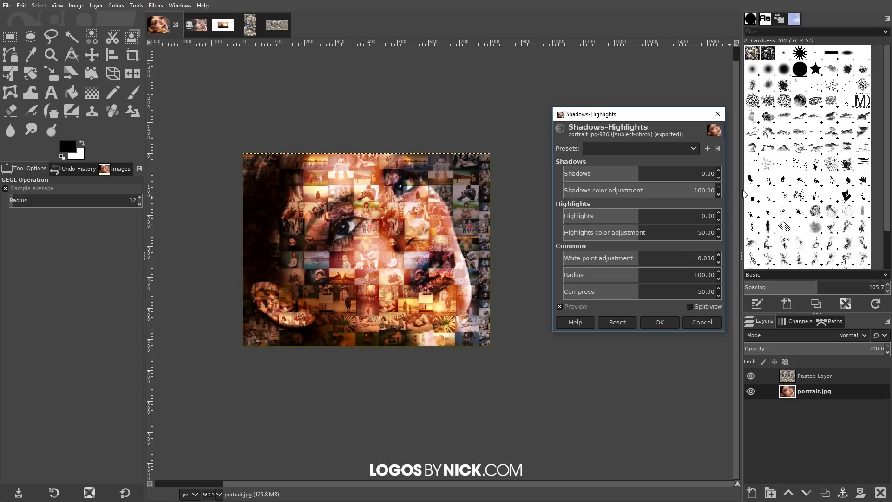
pyautogui.moveTo(645, 173); pyautogui.dragTo(698, 173)
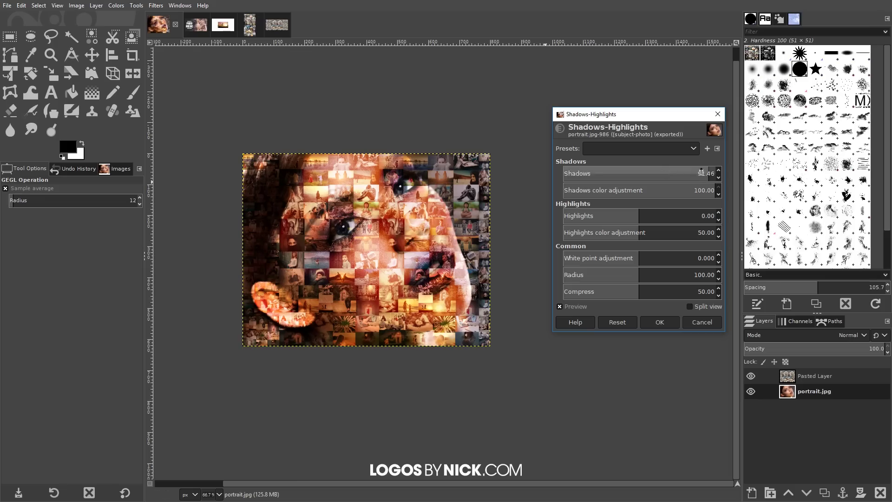
pyautogui.moveTo(701, 173); pyautogui.dragTo(716, 173)
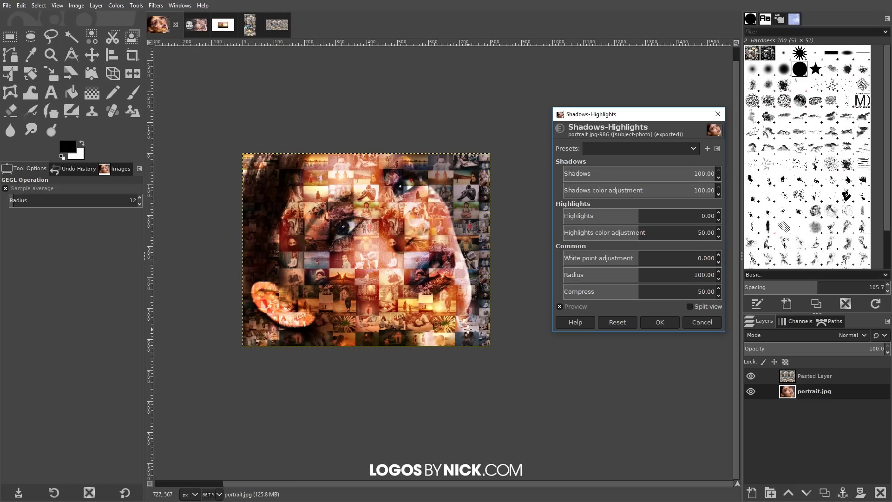
pyautogui.click(659, 322)
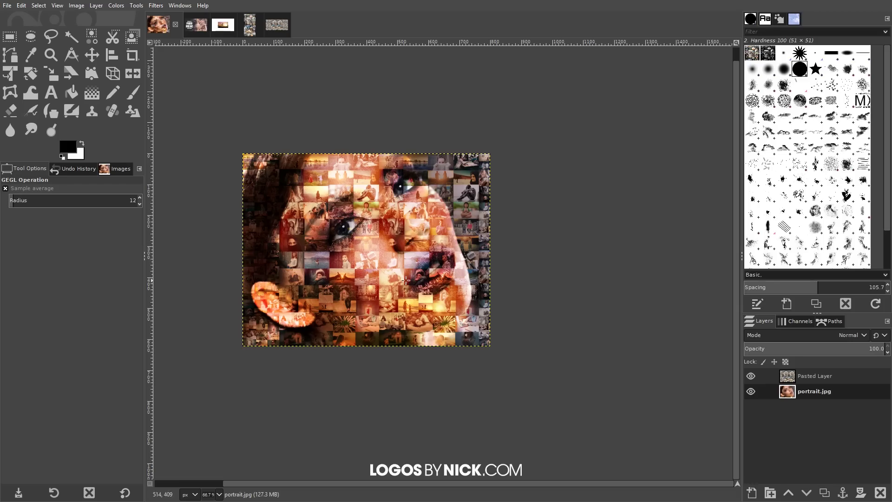
# Apply a Saturation adjustment with scale 0.407 to the portrait layer
pyautogui.click(116, 5)
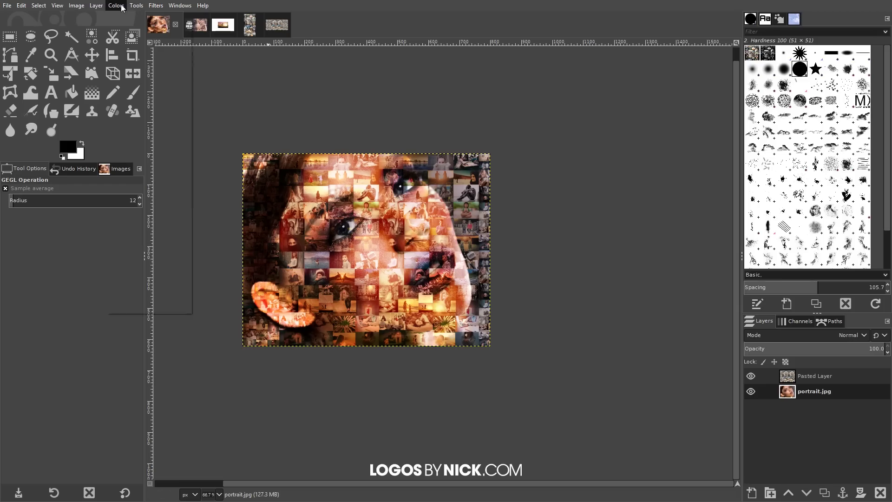
pyautogui.click(130, 61)
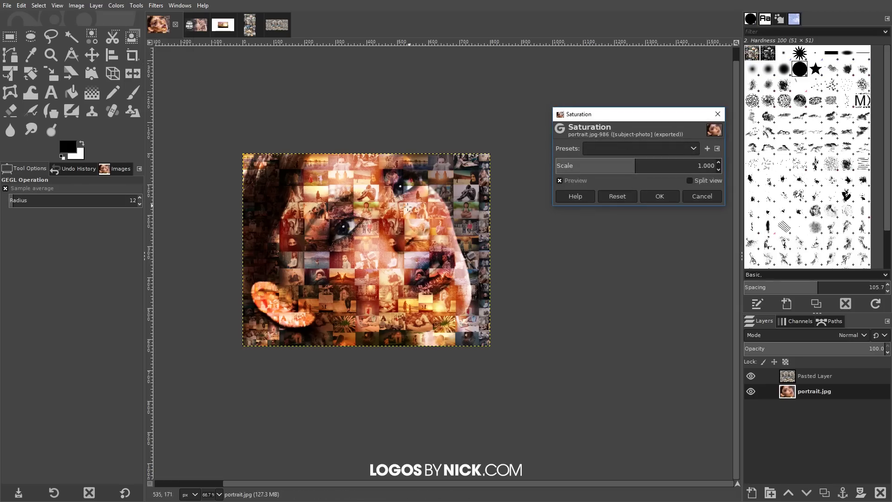
pyautogui.moveTo(636, 168); pyautogui.dragTo(594, 174)
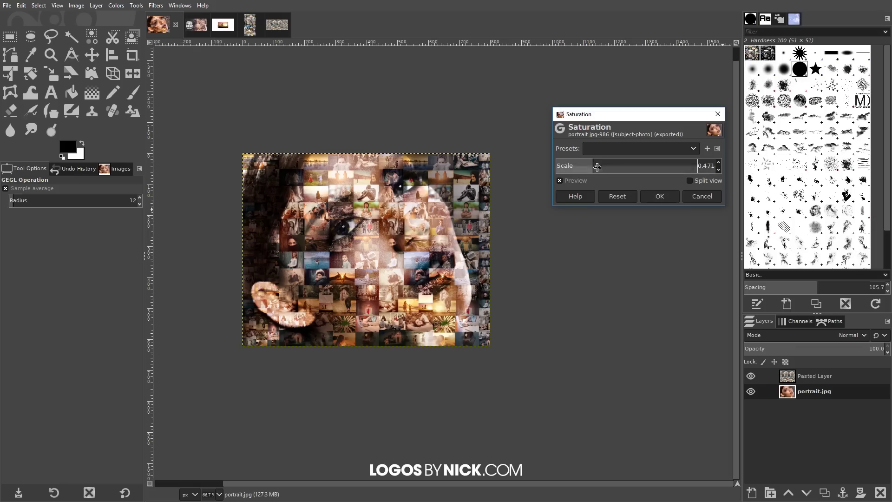
pyautogui.moveTo(592, 166); pyautogui.dragTo(588, 166)
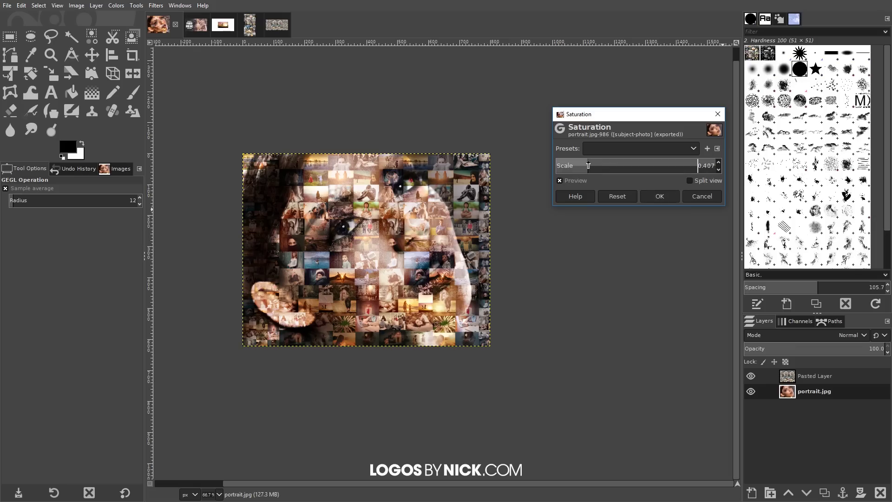
pyautogui.click(665, 199)
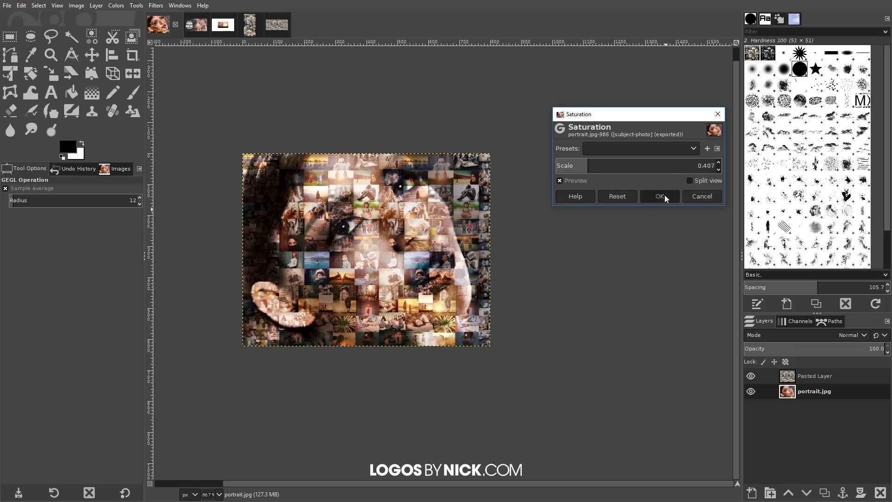
pyautogui.hscroll(-2, 535, 256)
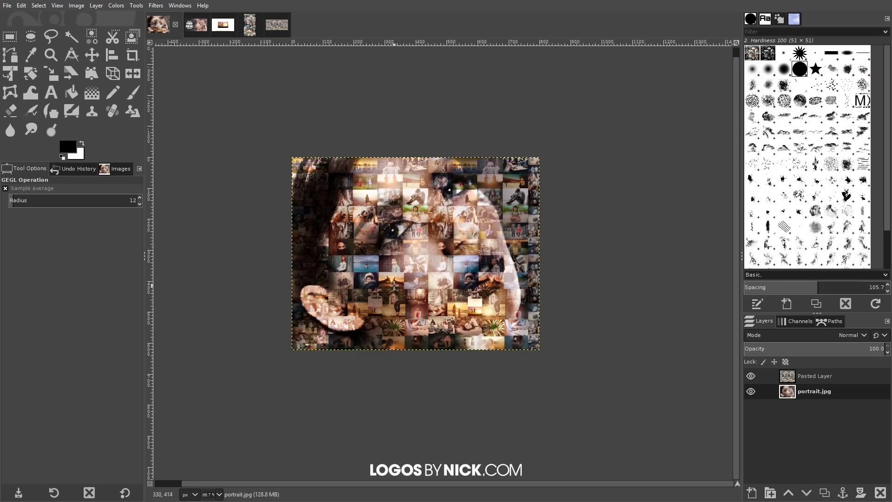
pyautogui.press('1')
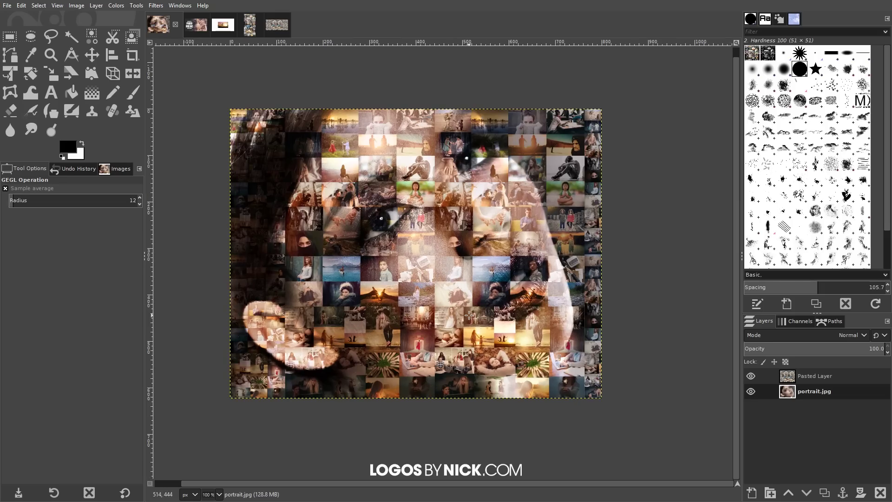
pyautogui.scroll(-7, 439, 311)
pyautogui.scroll(1, 457, 334)
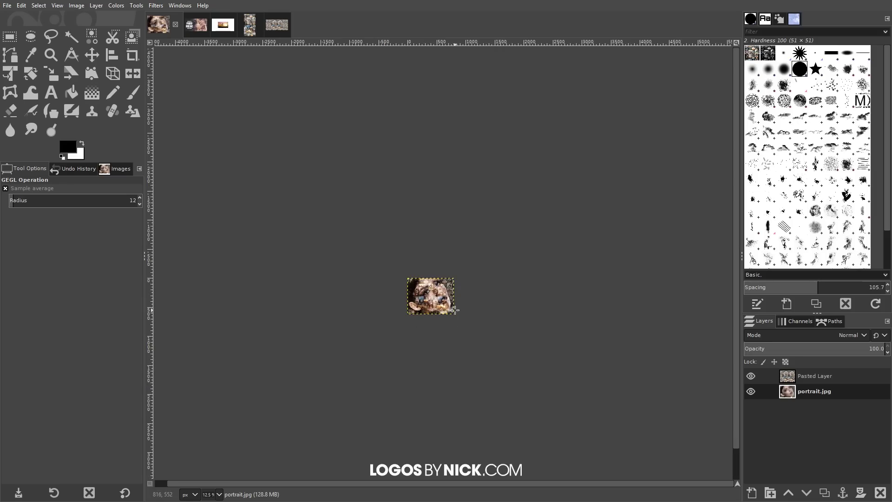
pyautogui.scroll(6, 441, 311)
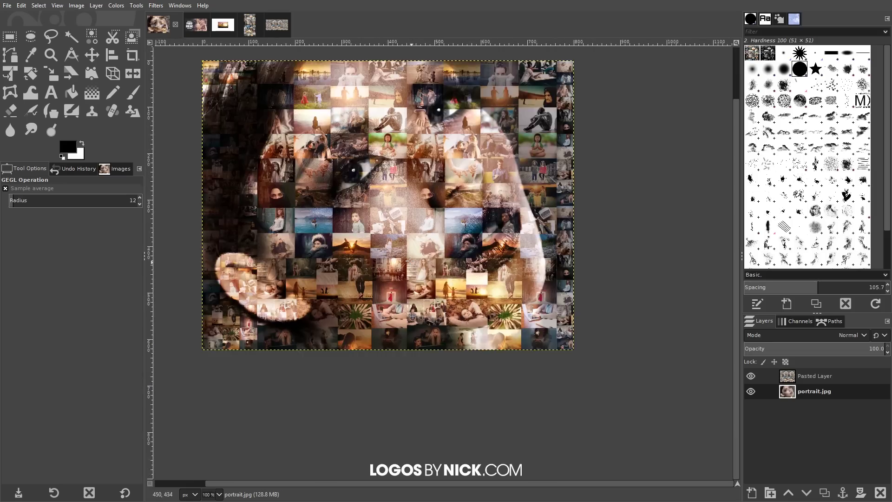